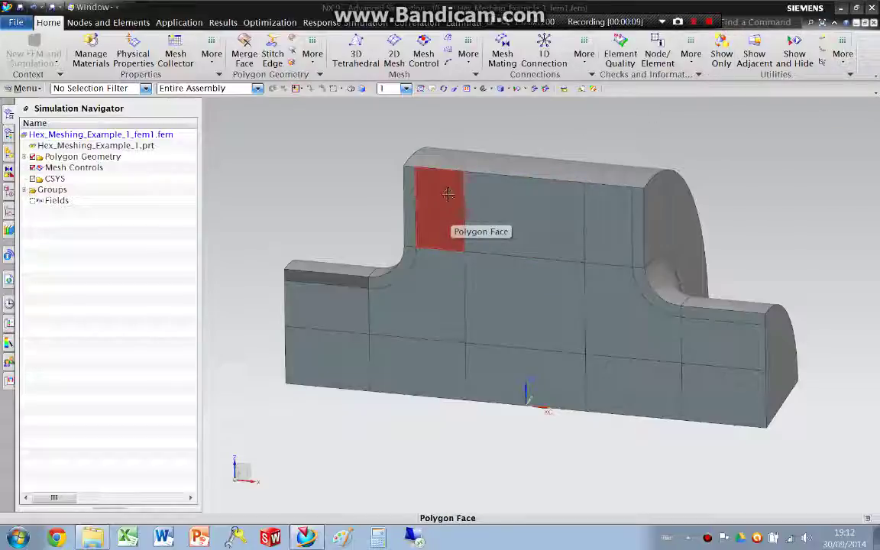
# Save the FEM and start a 2D mapped mesh with 2.5 mm CQUAD4 elements on the cut plane's upper, right fillet-strip and right-end faces.
pyautogui.hotkey('ctrl', 's')
pyautogui.click(448, 49)
pyautogui.click(407, 211)
pyautogui.scroll(-2, 521, 229)
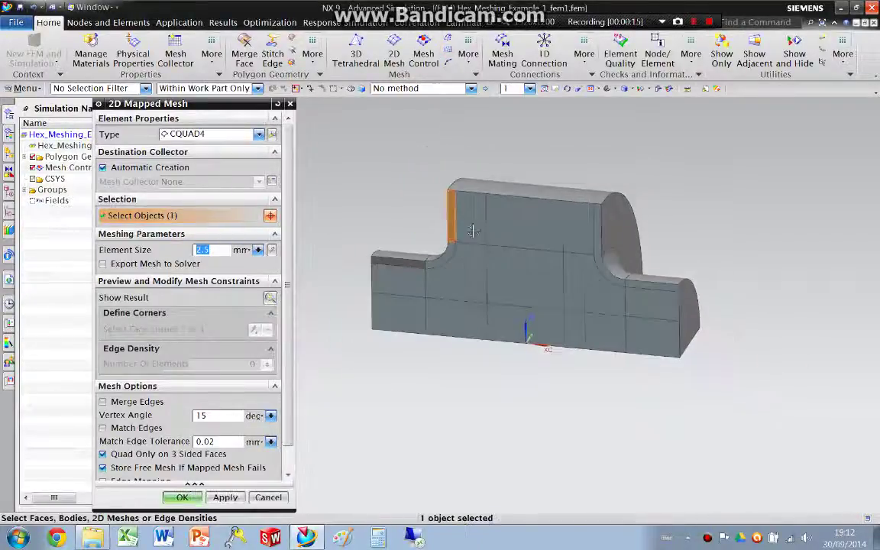
pyautogui.click(470, 229)
pyautogui.click(510, 228)
pyautogui.click(568, 226)
pyautogui.click(599, 226)
pyautogui.click(619, 279)
pyautogui.click(635, 287)
pyautogui.click(634, 302)
pyautogui.click(641, 340)
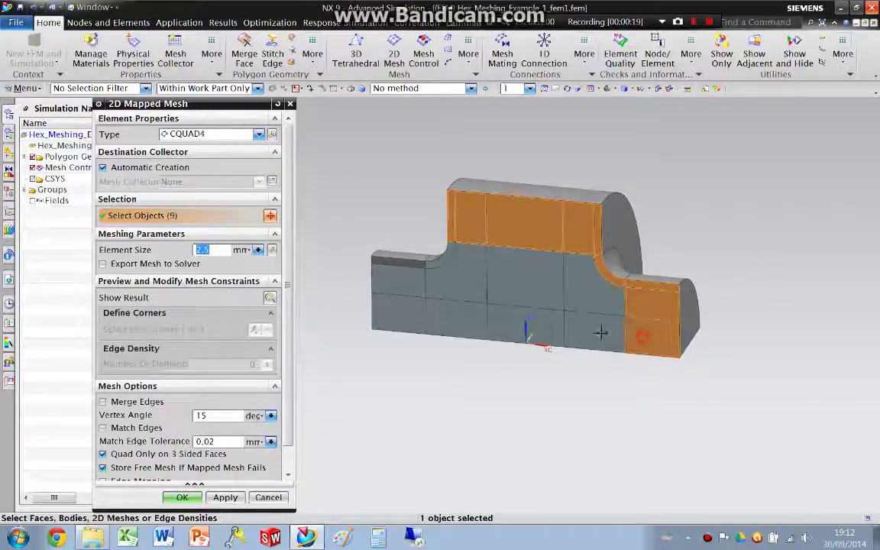
# Add the bottom-row, central, left-end and left fillet-strip faces to the mapped mesh, leaving out both fillet blocks, and preview the result.
pyautogui.click(589, 333)
pyautogui.click(535, 327)
pyautogui.click(518, 284)
pyautogui.click(462, 321)
pyautogui.click(397, 314)
pyautogui.click(402, 267)
pyautogui.click(404, 261)
pyautogui.click(430, 257)
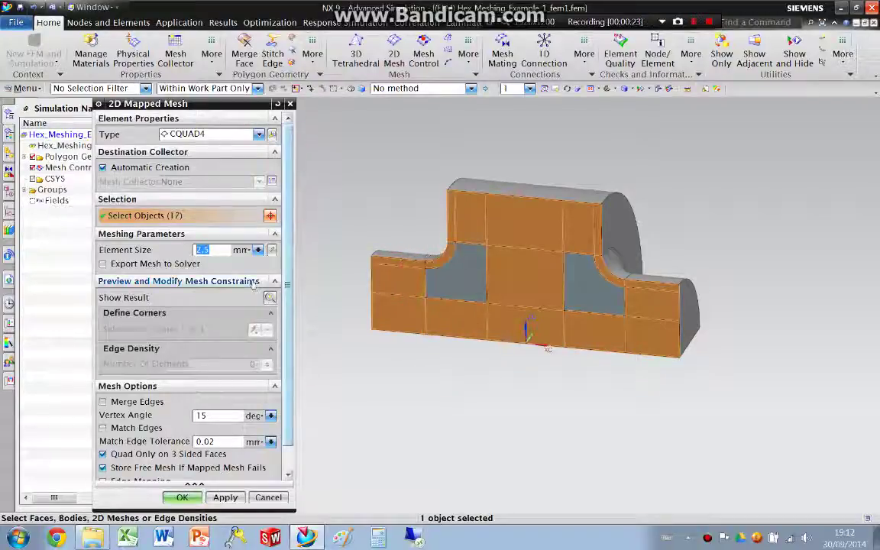
pyautogui.click(270, 297)
pyautogui.scroll(2, 408, 218)
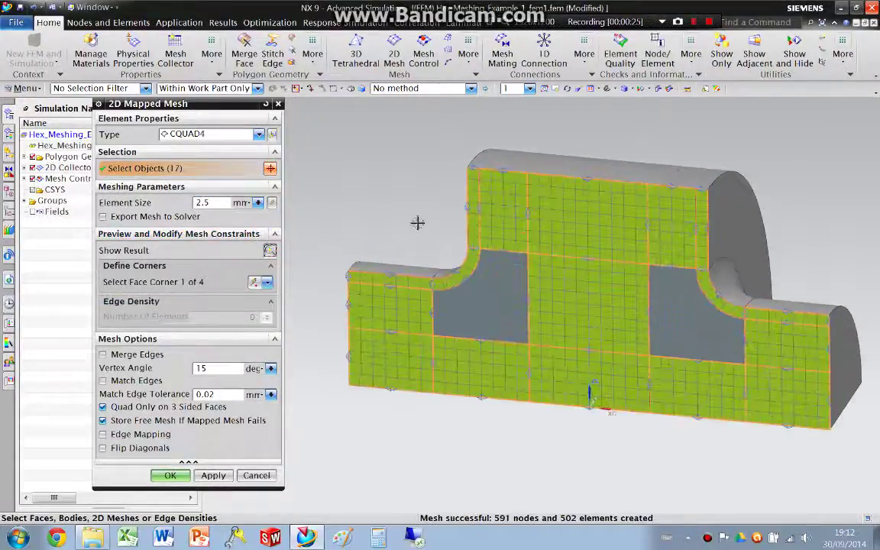
# Add the right fillet block face to the mapped mesh selection and preview its elements.
pyautogui.scroll(-1, 317, 200)
pyautogui.scroll(1, 678, 270)
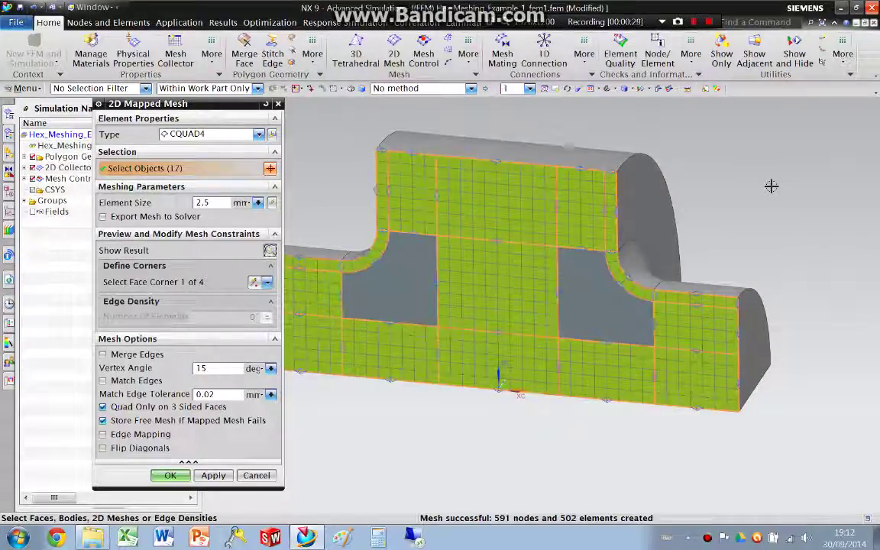
pyautogui.scroll(-1, 837, 211)
pyautogui.scroll(1, 661, 166)
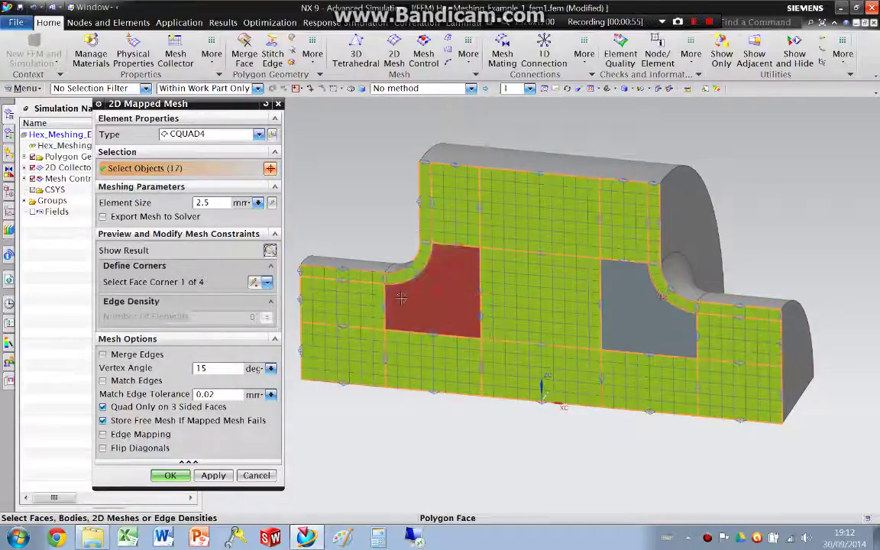
pyautogui.click(638, 312)
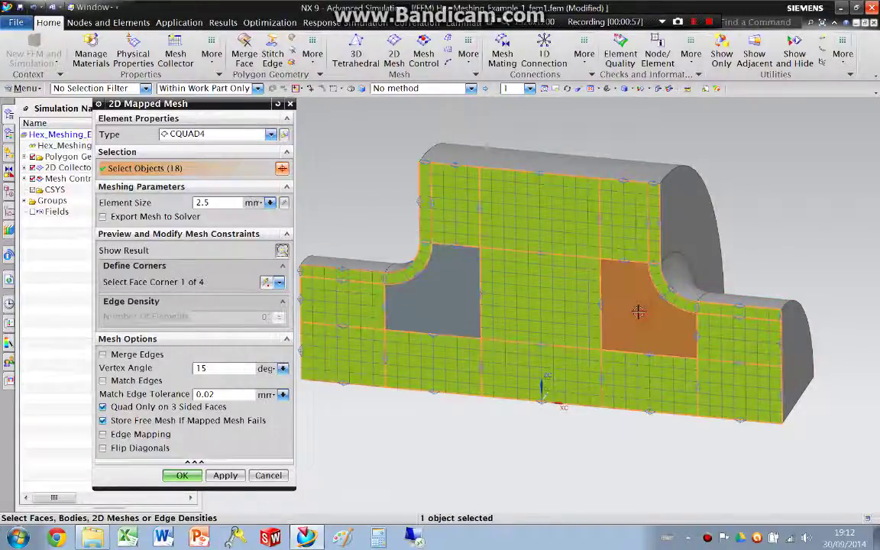
pyautogui.click(282, 250)
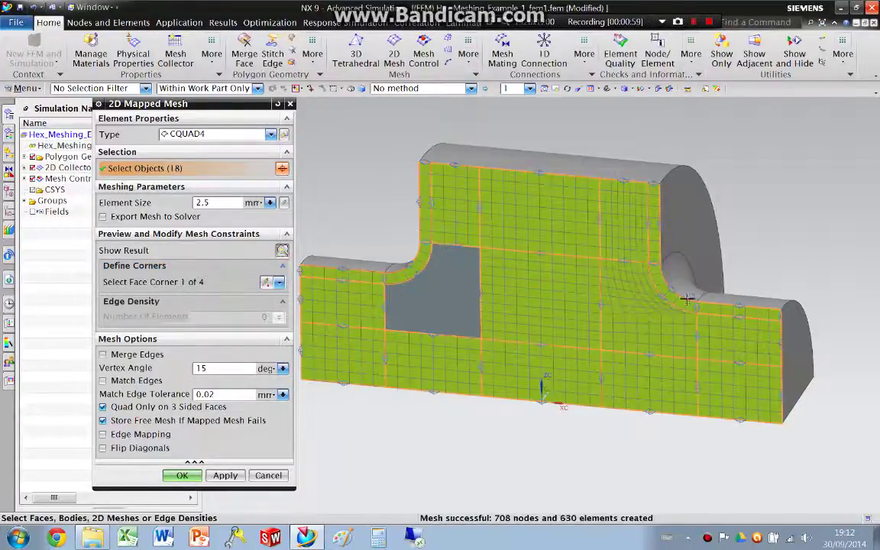
pyautogui.scroll(4, 738, 313)
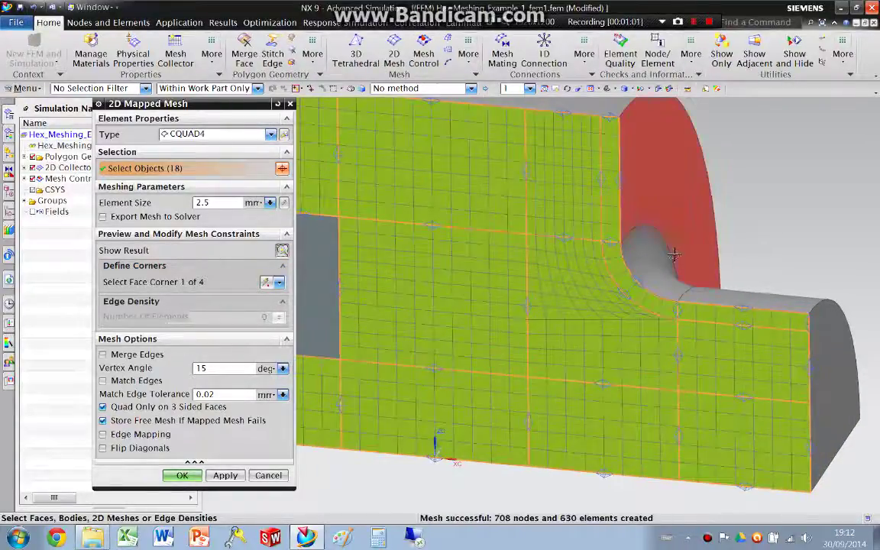
pyautogui.keyDown('shift'); pyautogui.moveTo(713, 211); pyautogui.dragTo(705, 220, button='middle'); pyautogui.keyUp('shift')
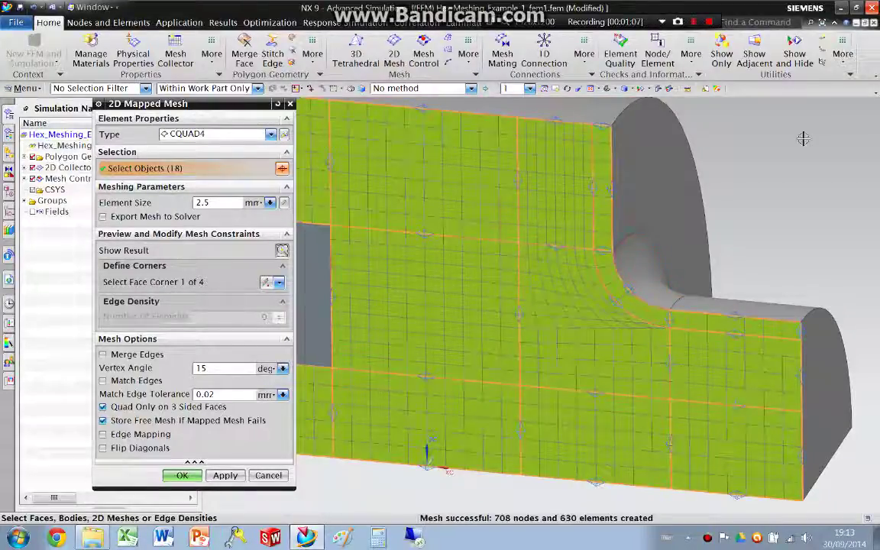
# Define the right fillet block's four mapping corners at its upper inner vertex, both fillet arc ends and its lower outer vertex.
pyautogui.click(158, 282)
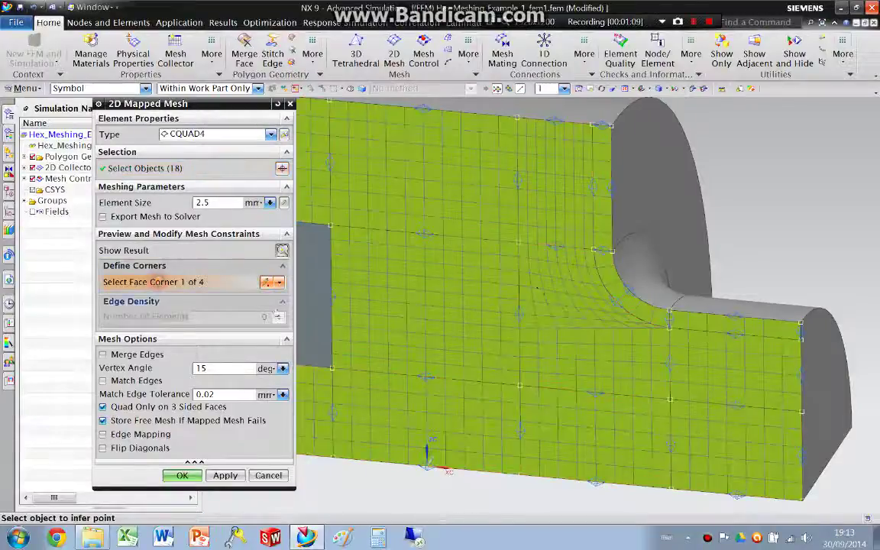
pyautogui.click(519, 243)
pyautogui.click(592, 248)
pyautogui.click(670, 327)
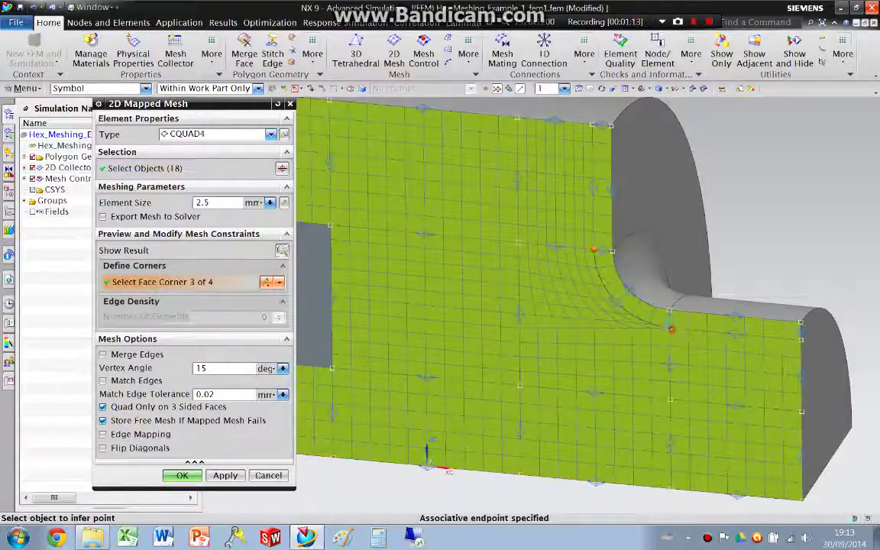
pyautogui.click(670, 400)
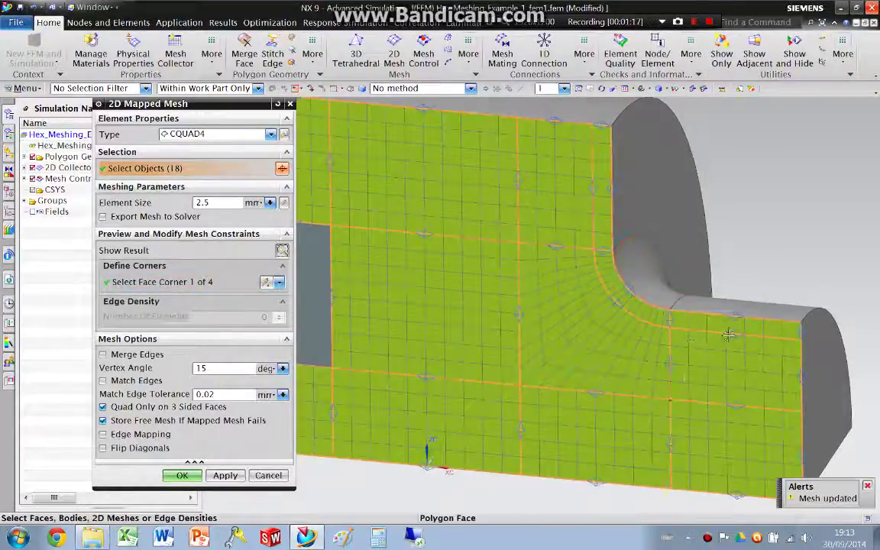
pyautogui.scroll(-3, 731, 333)
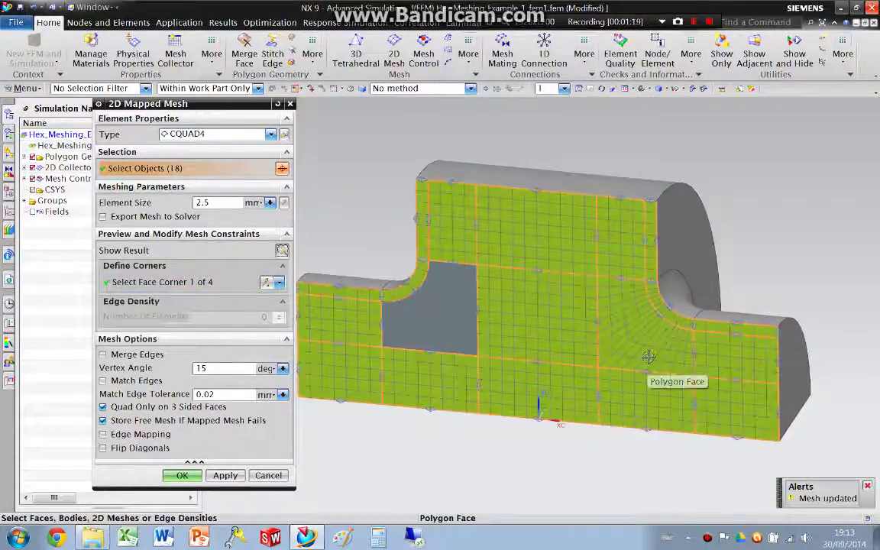
# Add the left fillet block face to the mapped mesh selection and preview its elements.
pyautogui.scroll(2, 647, 356)
pyautogui.click(340, 282)
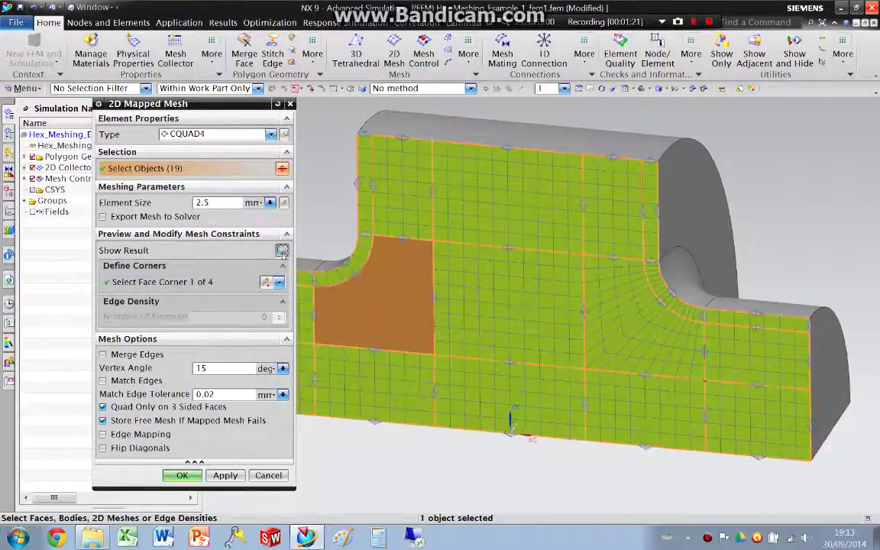
pyautogui.click(282, 250)
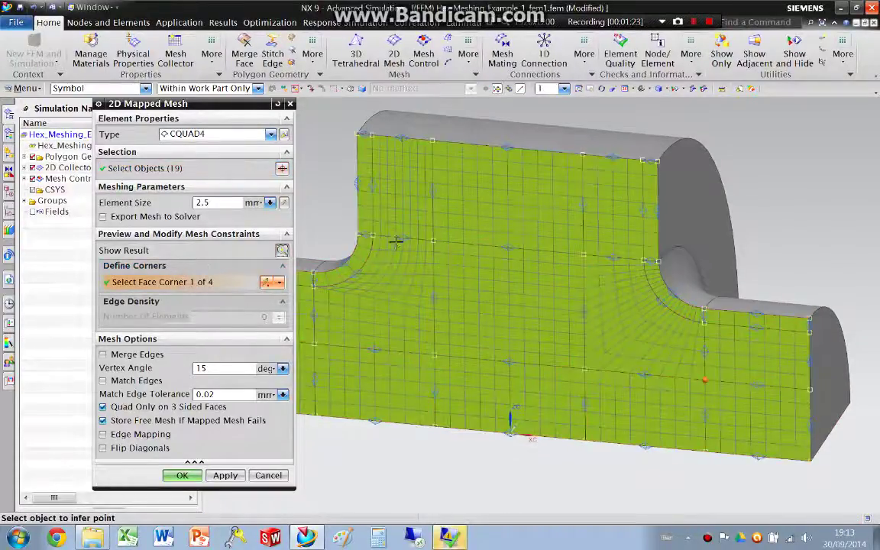
# Define the left fillet block's four mapping corners at its upper inner vertex, both fillet arc ends and its lower outer vertex.
pyautogui.click(433, 240)
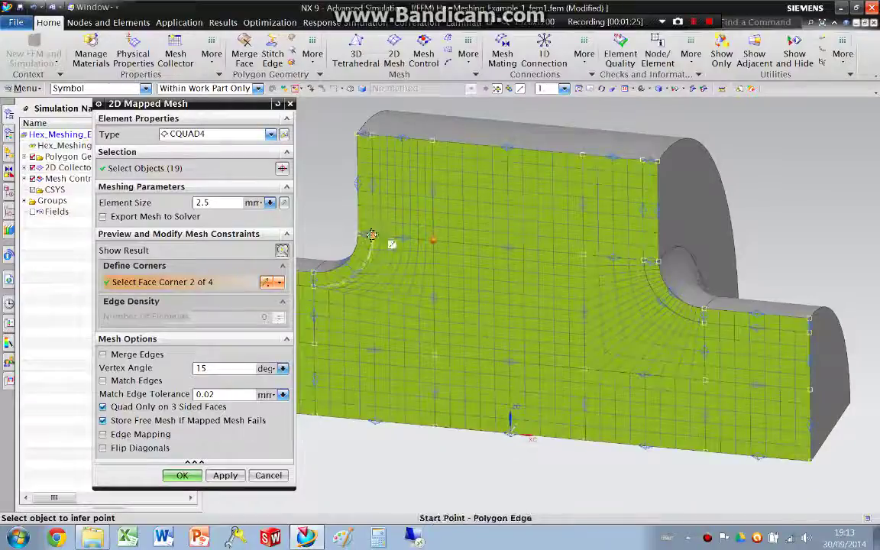
pyautogui.click(372, 235)
pyautogui.click(313, 286)
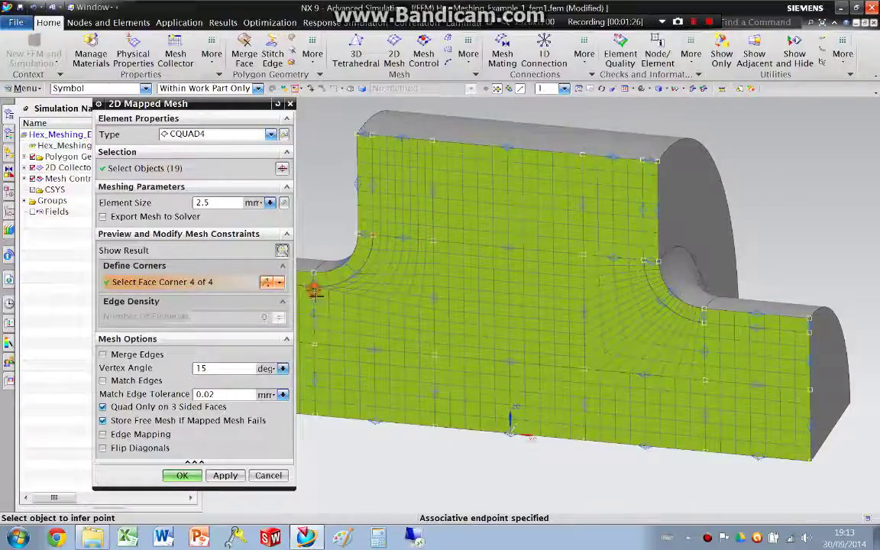
pyautogui.click(311, 344)
pyautogui.scroll(-1, 417, 355)
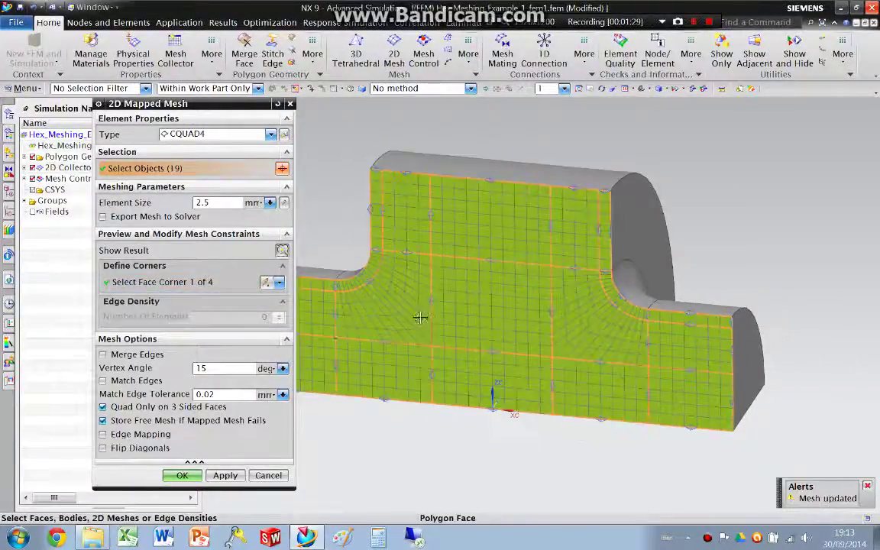
pyautogui.scroll(-1, 496, 321)
pyautogui.scroll(1, 617, 349)
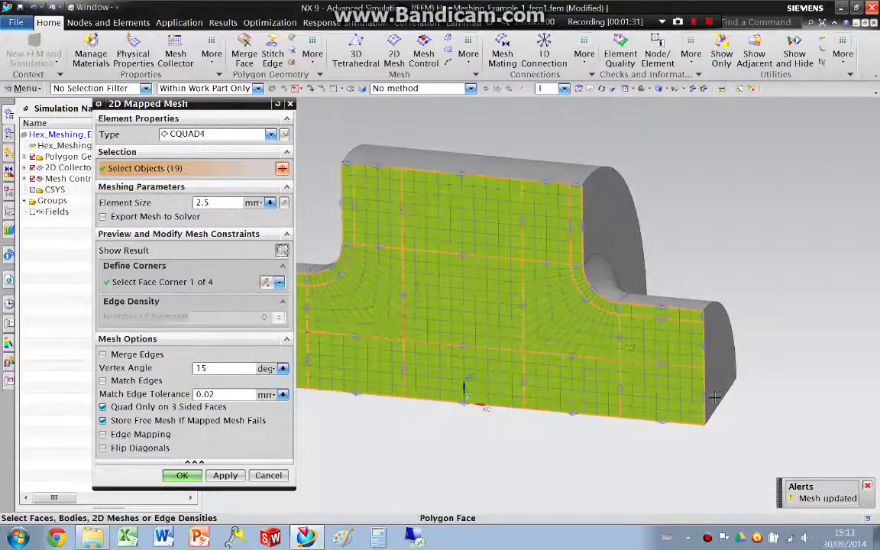
# Set the edge density to 2 elements on the short top edges of the right and left outer strips.
pyautogui.click(843, 53)
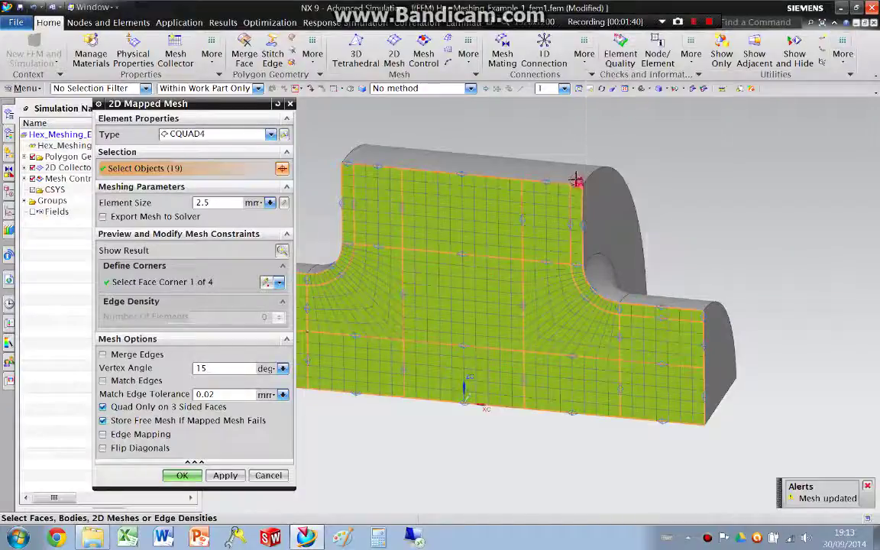
pyautogui.click(575, 181)
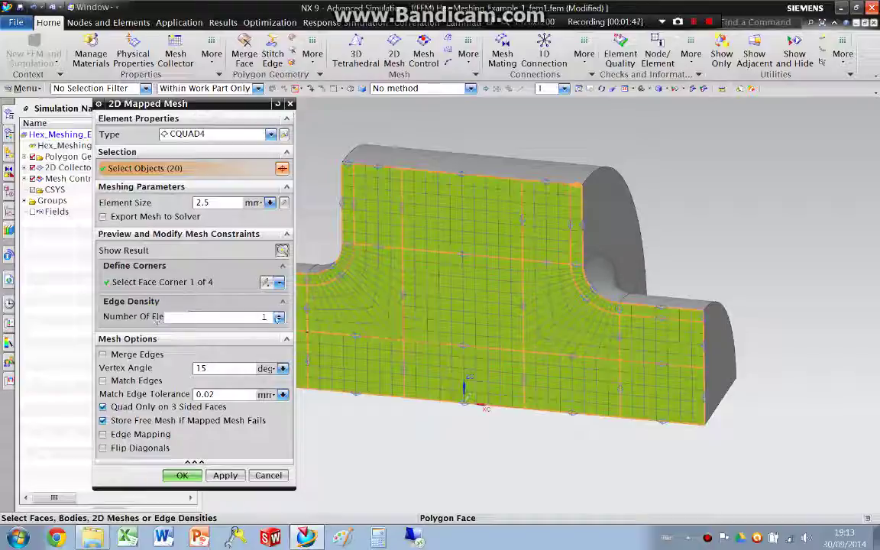
pyautogui.click(278, 314)
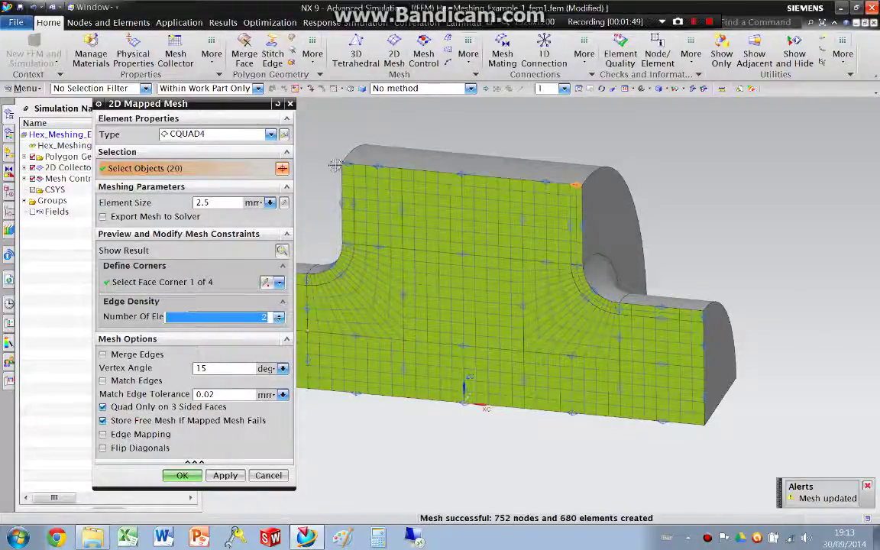
pyautogui.click(341, 160)
pyautogui.click(278, 314)
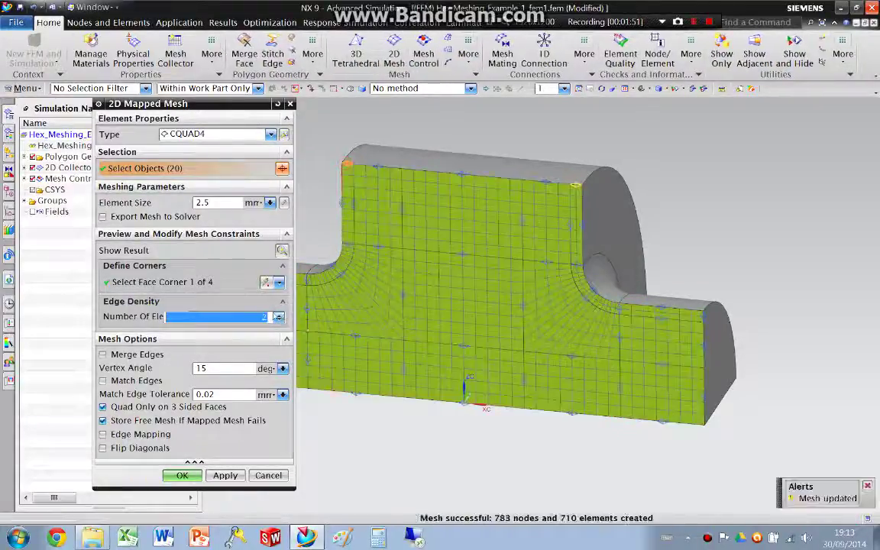
pyautogui.scroll(-2, 615, 284)
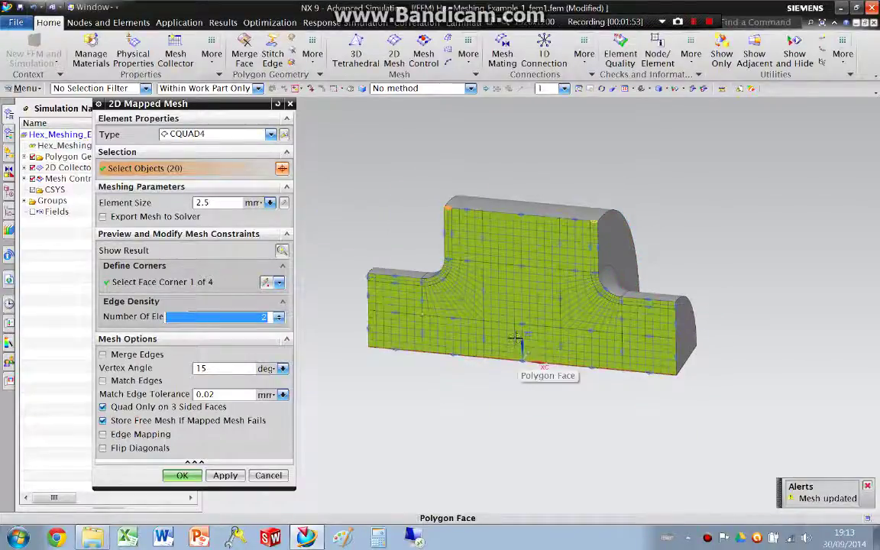
# Set the right end's upper vertical edge to 5 elements, then try to match the left side and complete the mesh.
pyautogui.scroll(3, 516, 338)
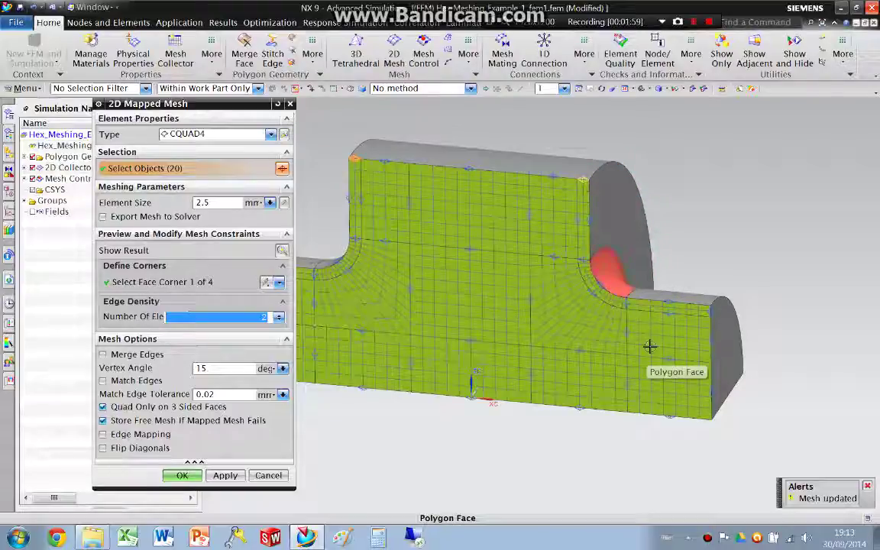
pyautogui.click(709, 338)
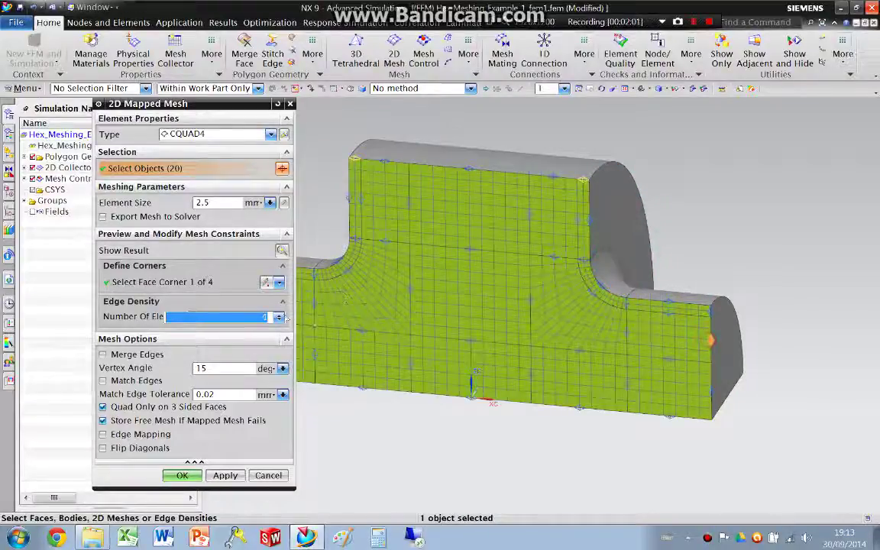
pyautogui.click(279, 314)
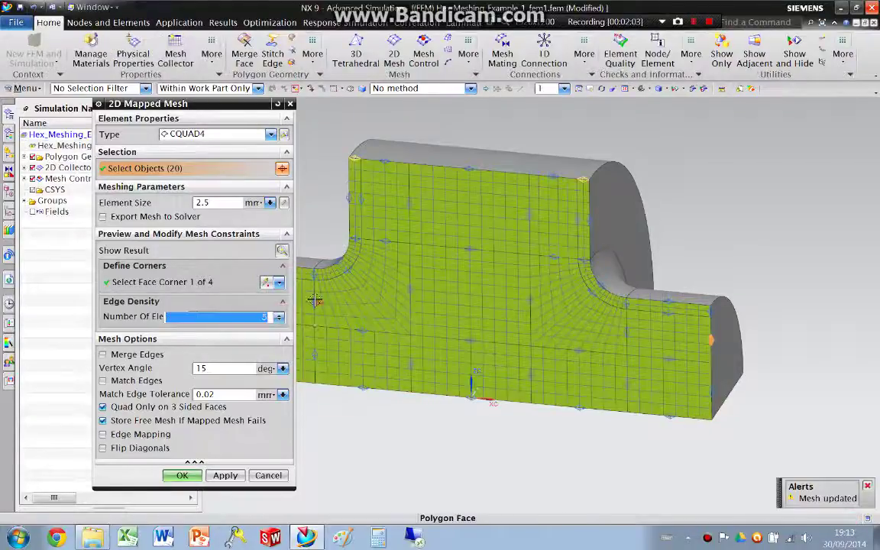
pyautogui.click(315, 300)
pyautogui.click(280, 314)
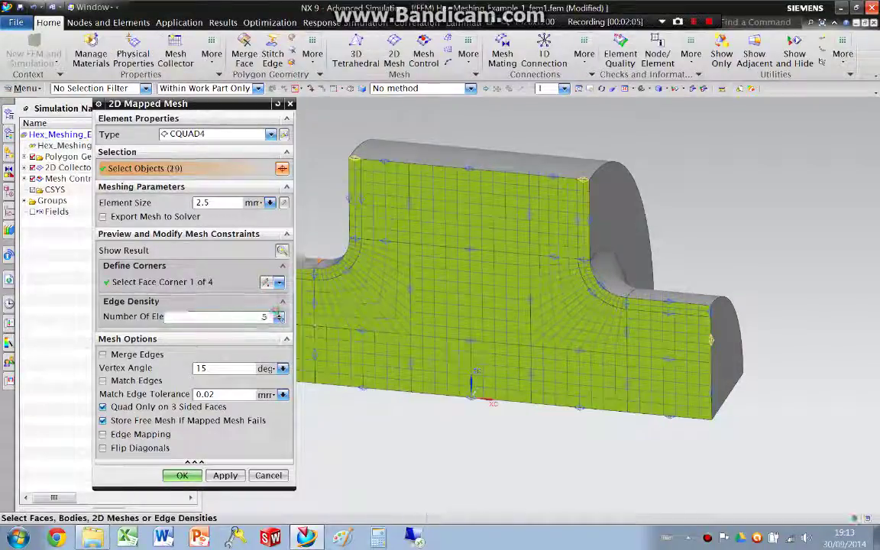
pyautogui.middleClick(362, 320)
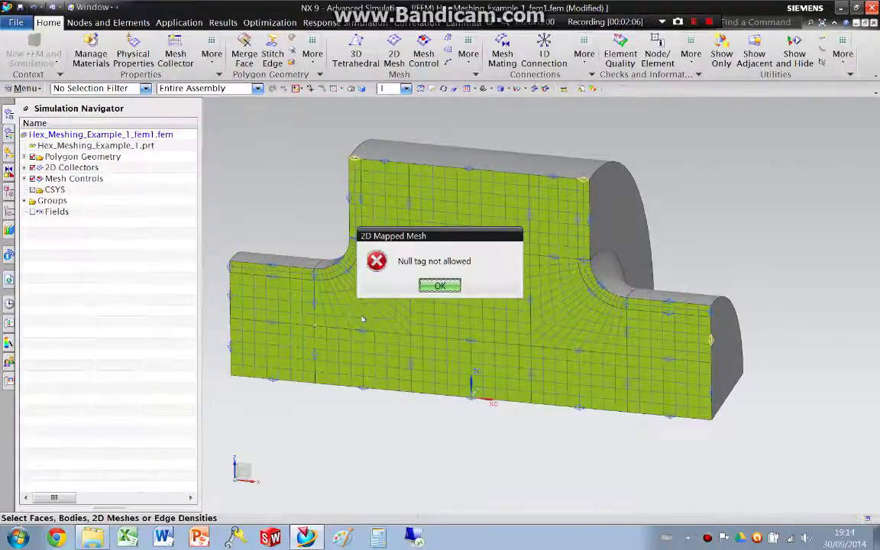
pyautogui.click(423, 285)
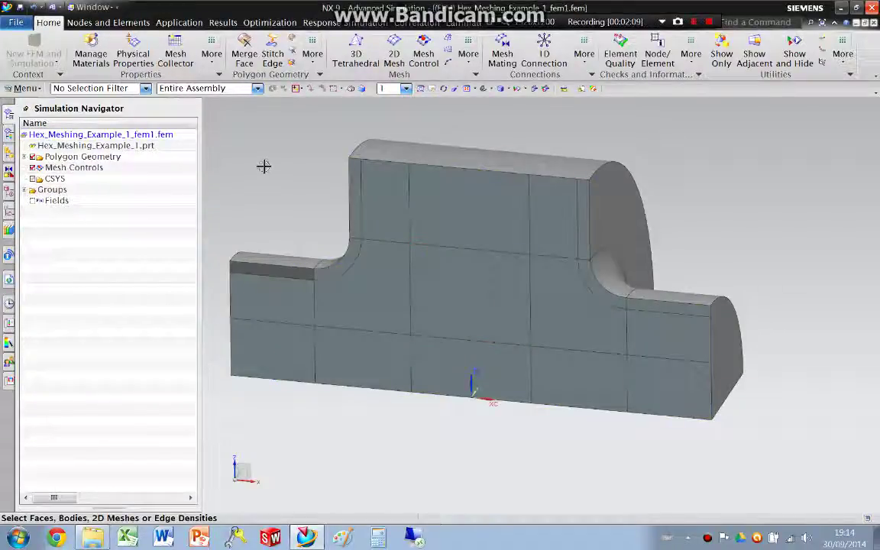
# Restart the 2D mapped mesh with 2.5 mm CQUAD4 elements on all cut-plane faces except the two fillet blocks, and preview it.
pyautogui.click(389, 50)
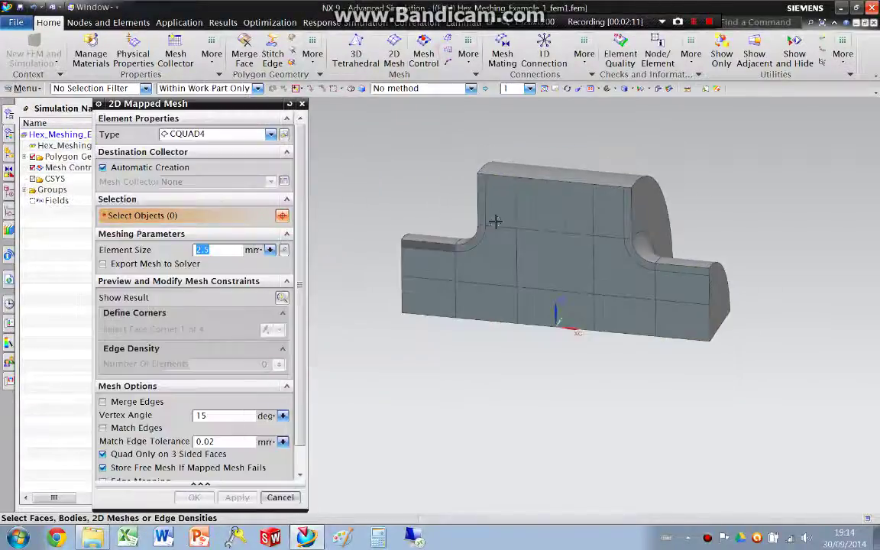
pyautogui.click(481, 202)
pyautogui.click(502, 203)
pyautogui.click(555, 205)
pyautogui.click(610, 208)
pyautogui.click(626, 214)
pyautogui.moveTo(623, 243)
pyautogui.mouseDown()
pyautogui.moveTo(581, 238)
pyautogui.moveTo(638, 259)
pyautogui.moveTo(657, 298)
pyautogui.moveTo(565, 303)
pyautogui.moveTo(443, 283)
pyautogui.moveTo(405, 260)
pyautogui.moveTo(438, 246)
pyautogui.mouseUp()
pyautogui.click(434, 243)
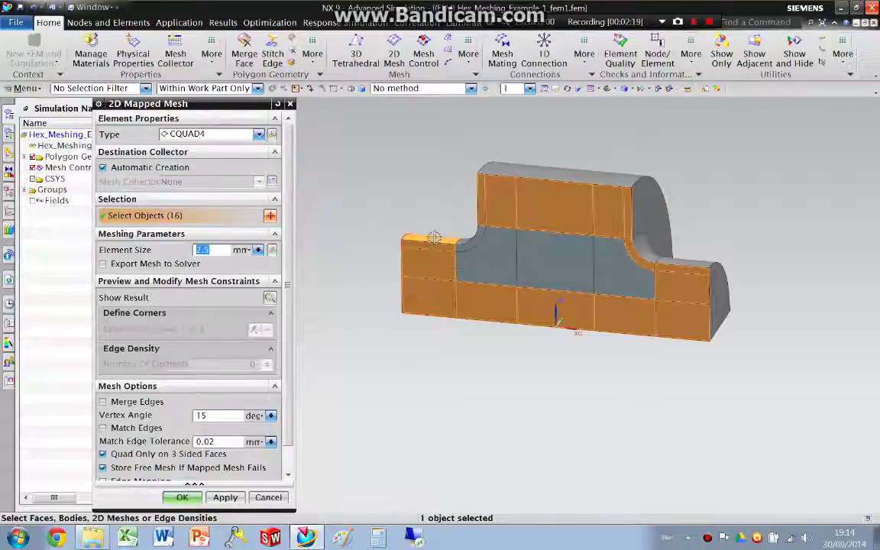
pyautogui.click(539, 253)
pyautogui.click(270, 297)
pyautogui.scroll(2, 561, 261)
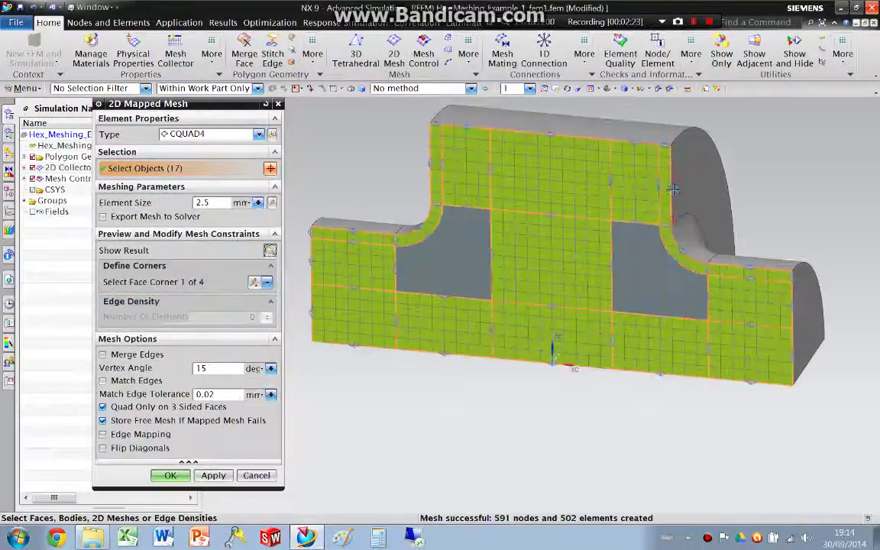
# Add the right fillet block to the mapped mesh and define four mapping corners along its top edge, fillet arc and outer edge.
pyautogui.click(649, 260)
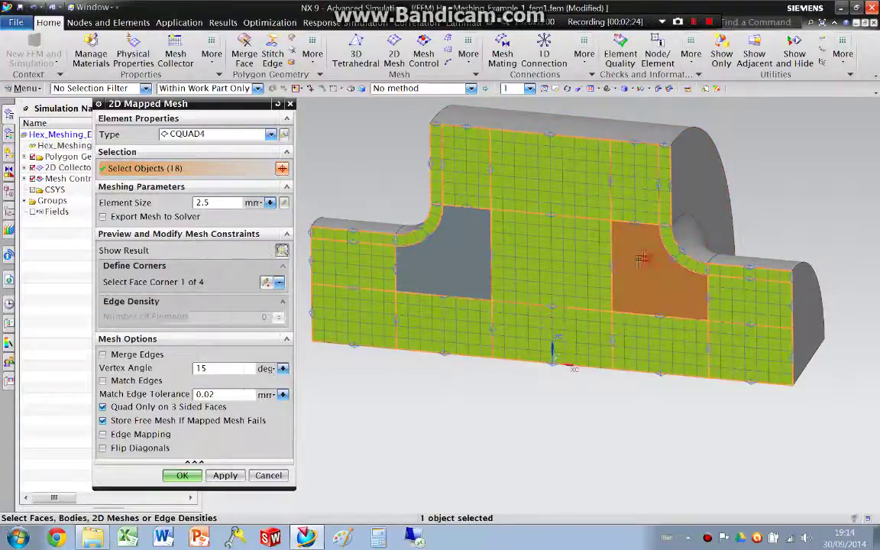
pyautogui.click(147, 282)
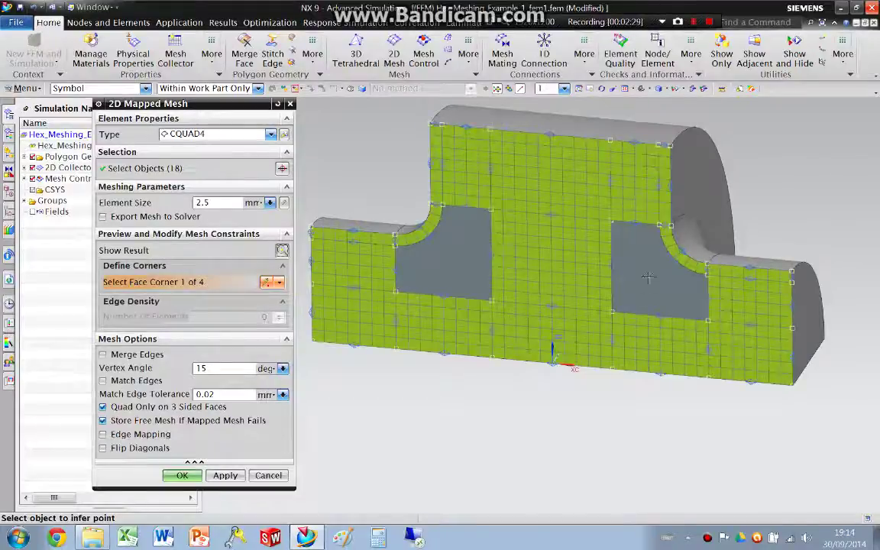
pyautogui.click(607, 220)
pyautogui.click(658, 225)
pyautogui.click(706, 277)
pyautogui.click(628, 286)
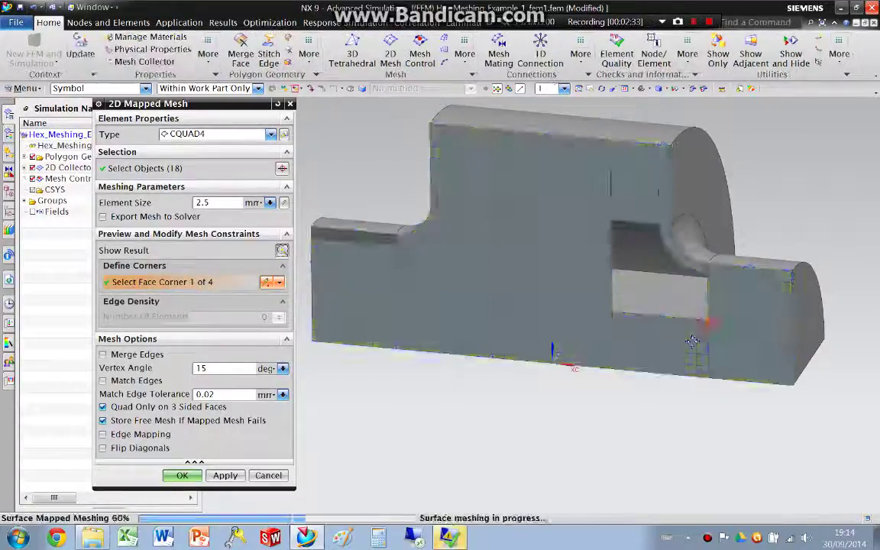
# Redefine the right fillet block's four mapping corners at its upper inner vertex, both fillet arc ends and its lower outer vertex.
pyautogui.click(139, 281)
pyautogui.scroll(1, 631, 262)
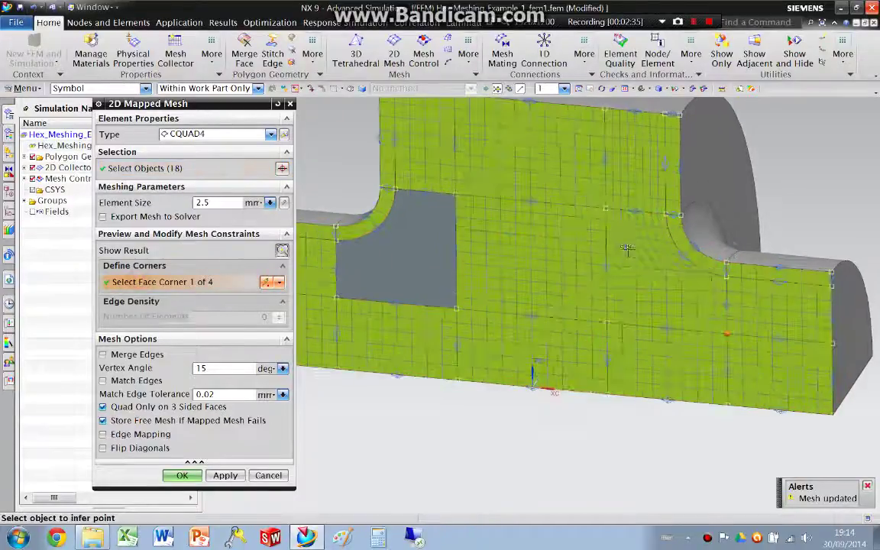
pyautogui.click(603, 207)
pyautogui.click(665, 214)
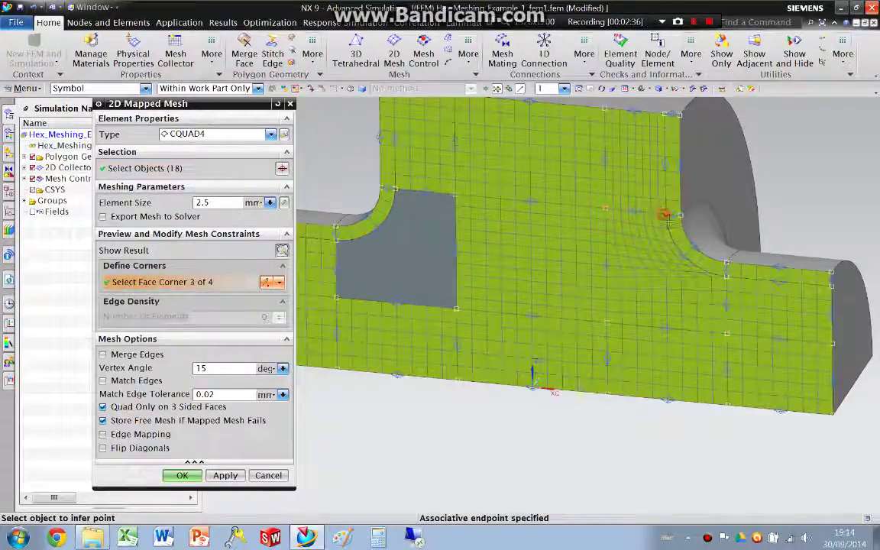
pyautogui.click(727, 277)
pyautogui.click(726, 333)
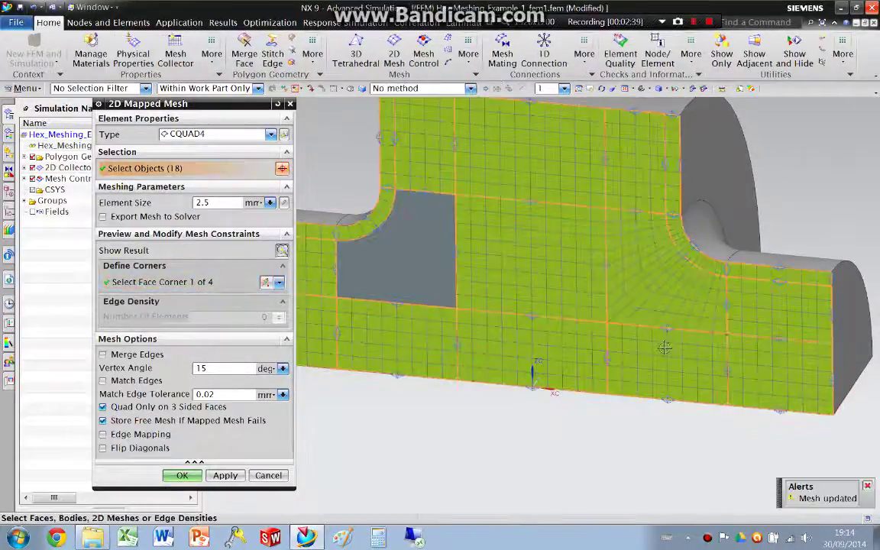
# Add the left fillet block and define its mapping corners at the upper inner vertex, both fillet arc ends and the lower outer vertex.
pyautogui.click(367, 277)
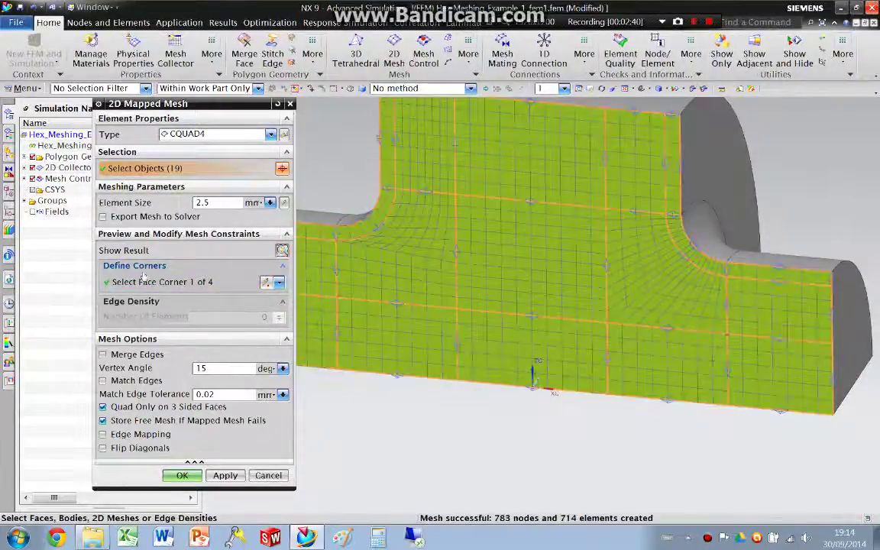
pyautogui.click(148, 282)
pyautogui.click(395, 188)
pyautogui.click(394, 186)
pyautogui.click(336, 243)
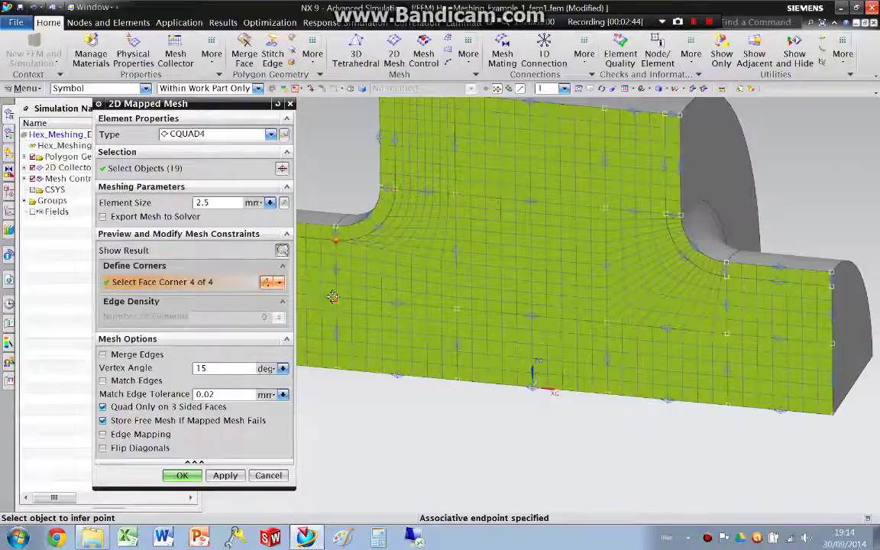
pyautogui.click(333, 297)
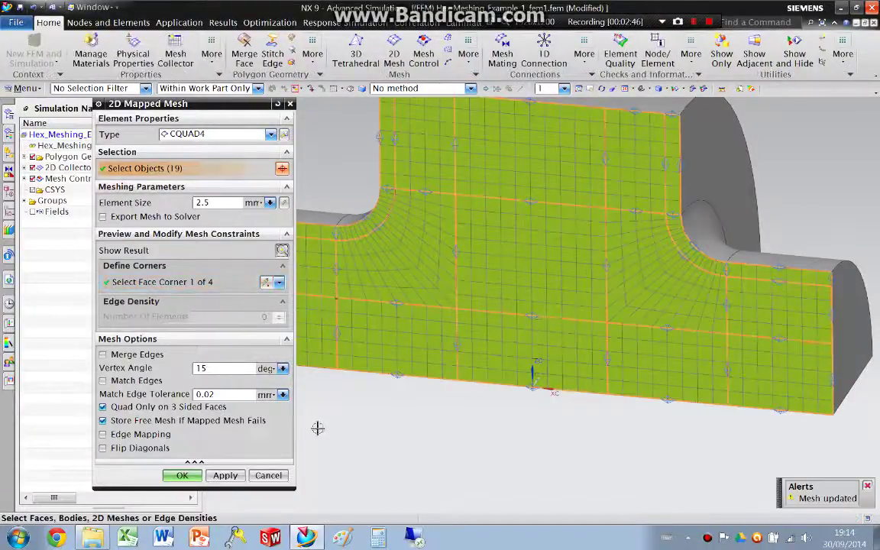
# Set the short top edges of both outer strips to 2 elements, create the 2D mapped mesh and close the dialog.
pyautogui.click(670, 113)
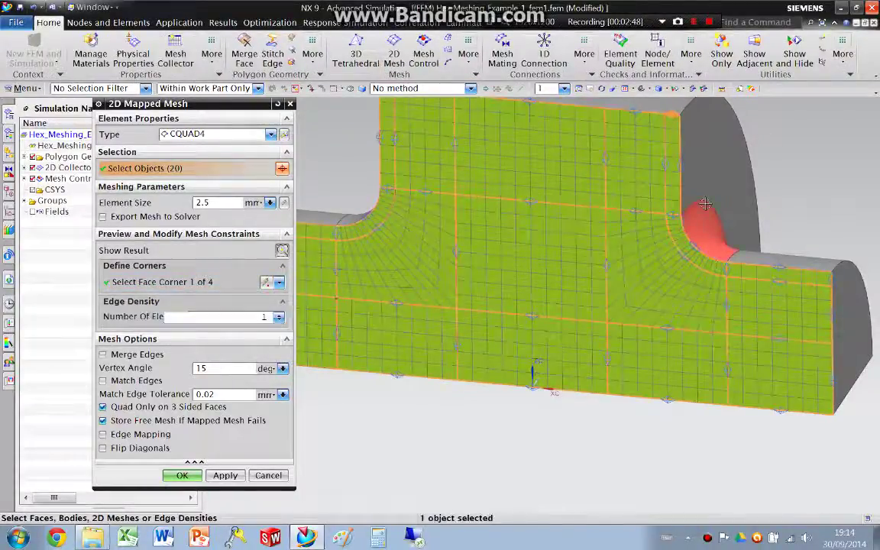
pyautogui.scroll(-1, 709, 206)
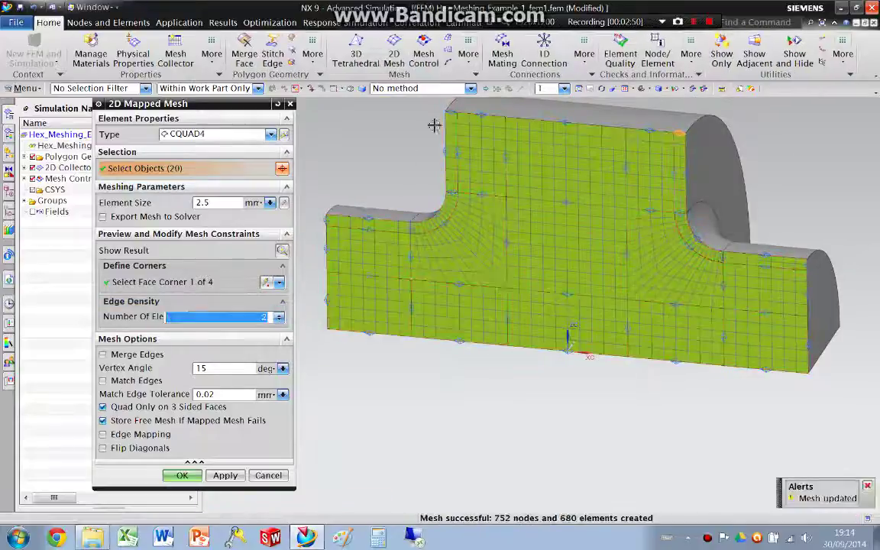
pyautogui.click(279, 313)
pyautogui.click(241, 475)
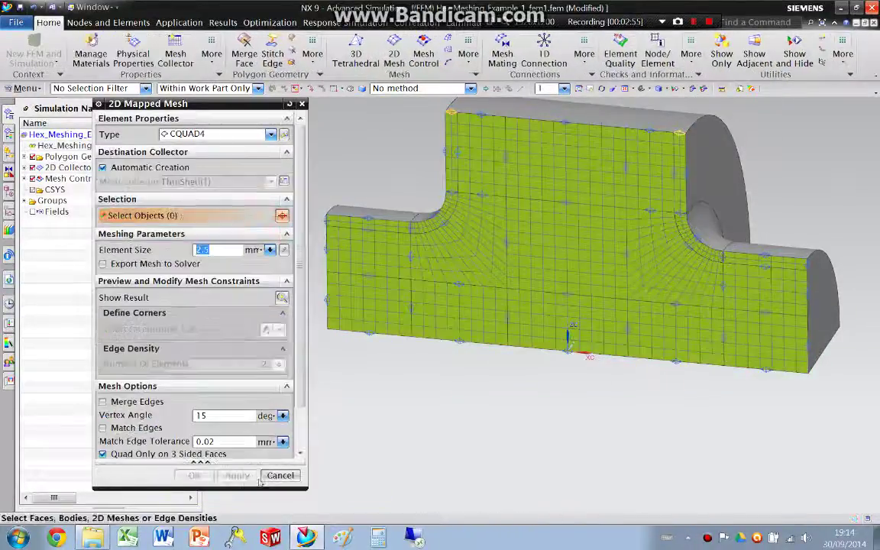
pyautogui.click(266, 423)
# Highlight the mapped mesh under the 2D collectors to check its coverage of the cut plane.
pyautogui.click(24, 167)
pyautogui.click(32, 178)
pyautogui.click(92, 189)
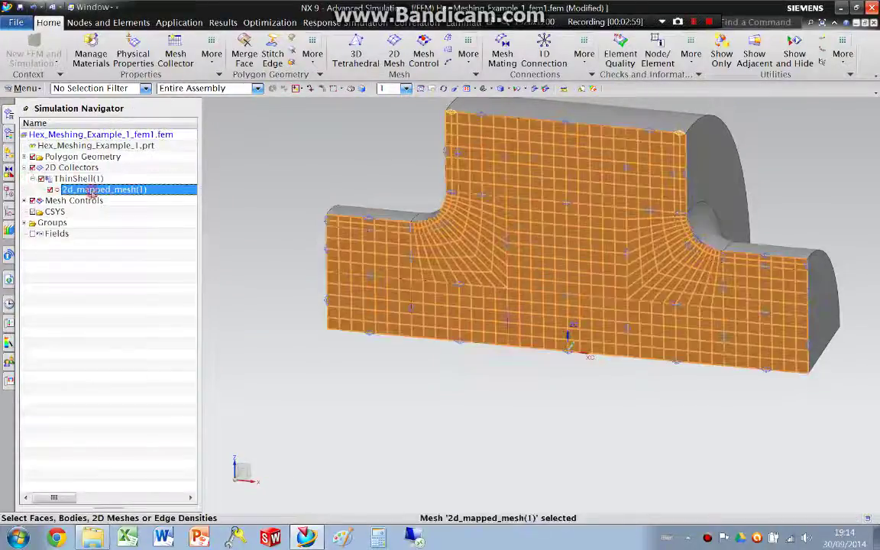
pyautogui.press('Escape')
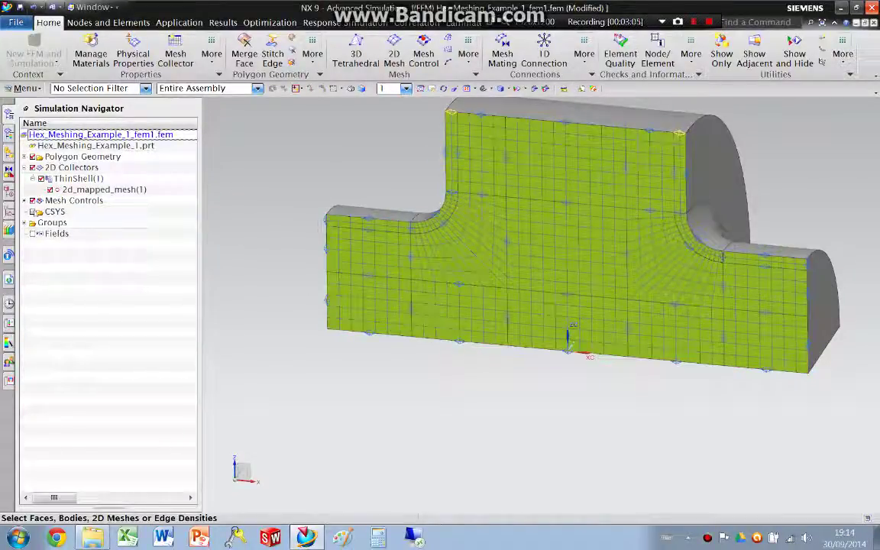
# Hide the mesh controls and save the FEM file.
pyautogui.scroll(-3, 286, 199)
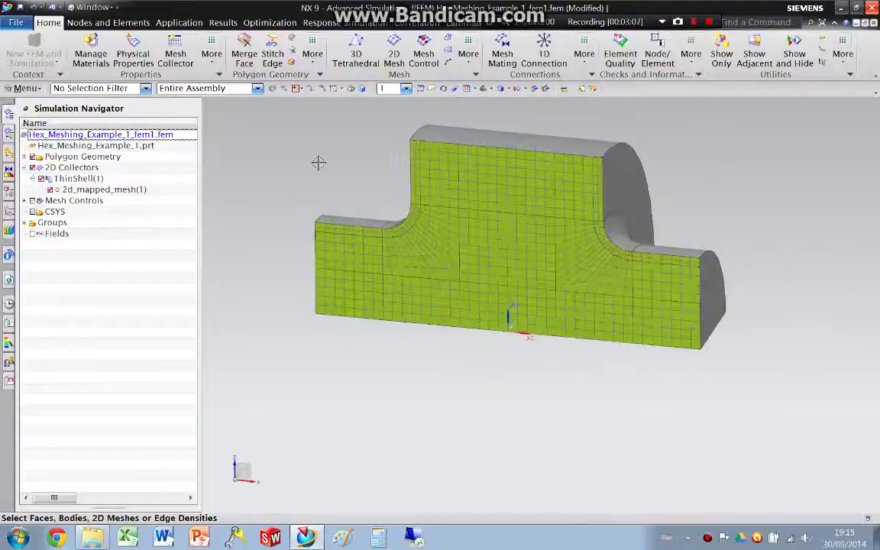
pyautogui.click(36, 7)
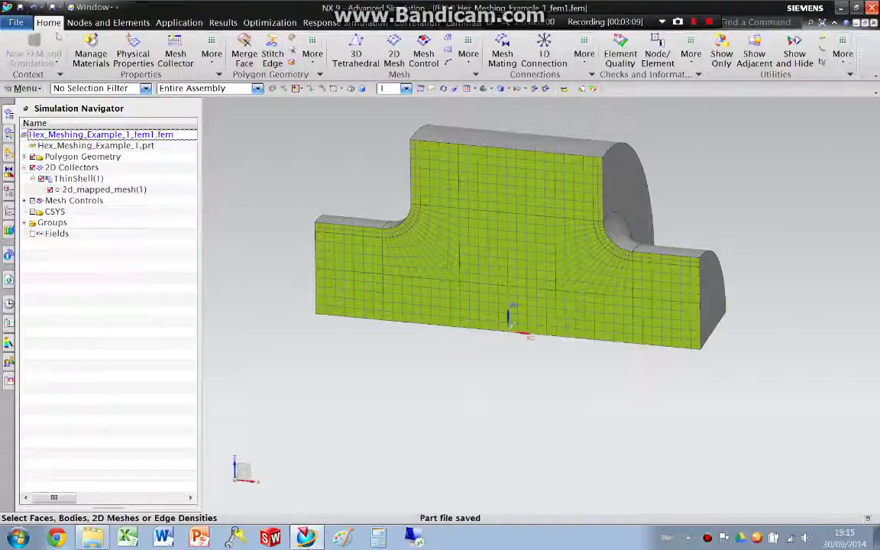
# Revolve all cut-plane element faces about the XC axis through the left end's lower vertex, using 16 CHEXA(8) copies over a total of -90 degrees.
pyautogui.scroll(-1, 298, 151)
pyautogui.click(107, 22)
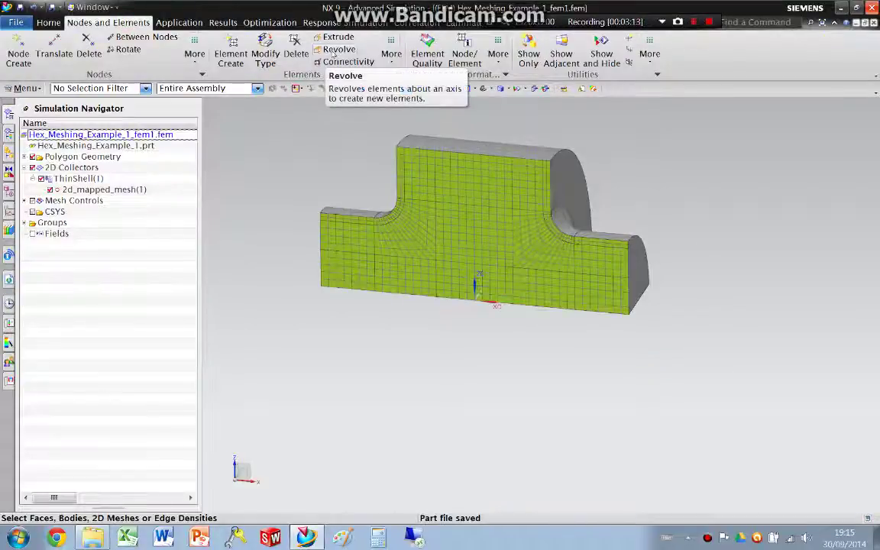
pyautogui.click(305, 49)
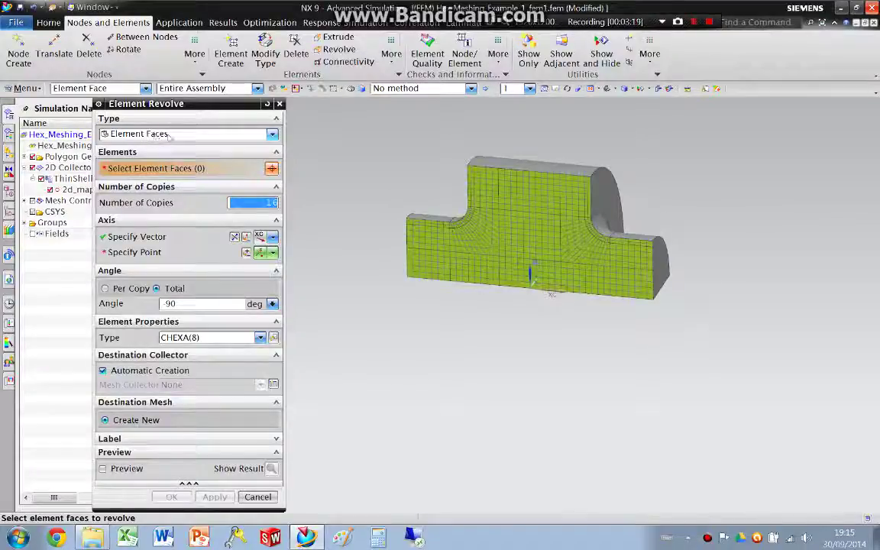
pyautogui.moveTo(374, 135); pyautogui.dragTo(671, 319)
pyautogui.scroll(2, 629, 243)
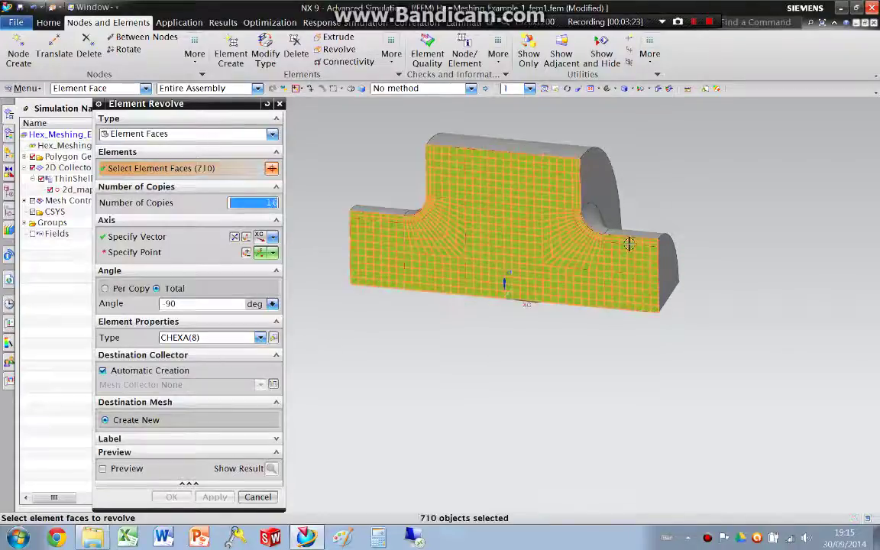
pyautogui.click(145, 237)
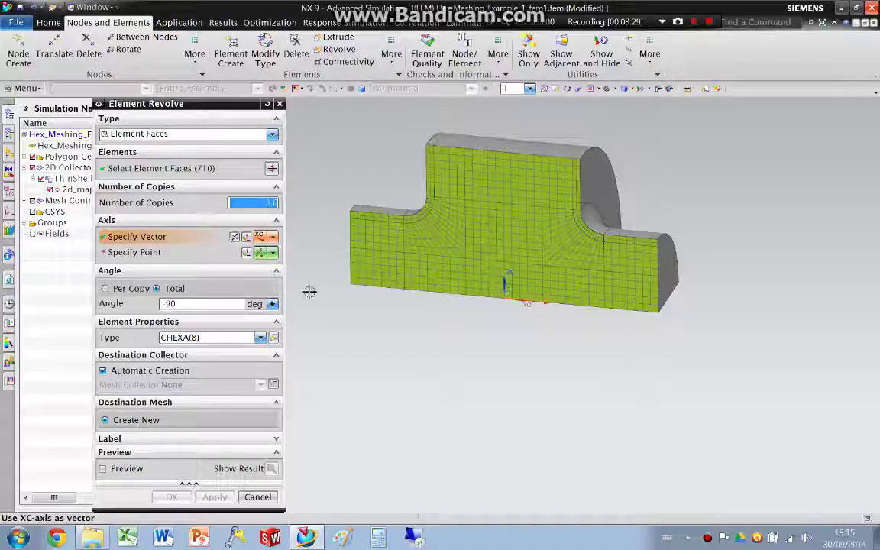
pyautogui.click(194, 252)
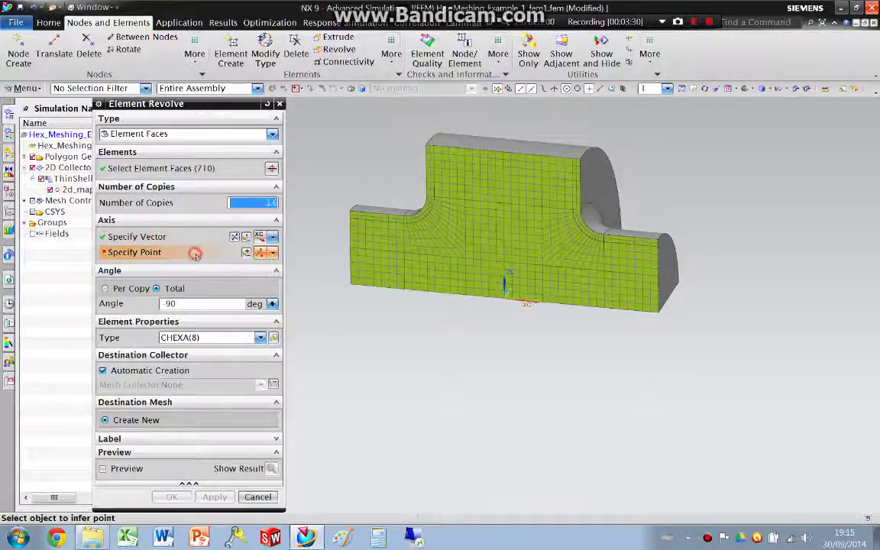
pyautogui.click(351, 285)
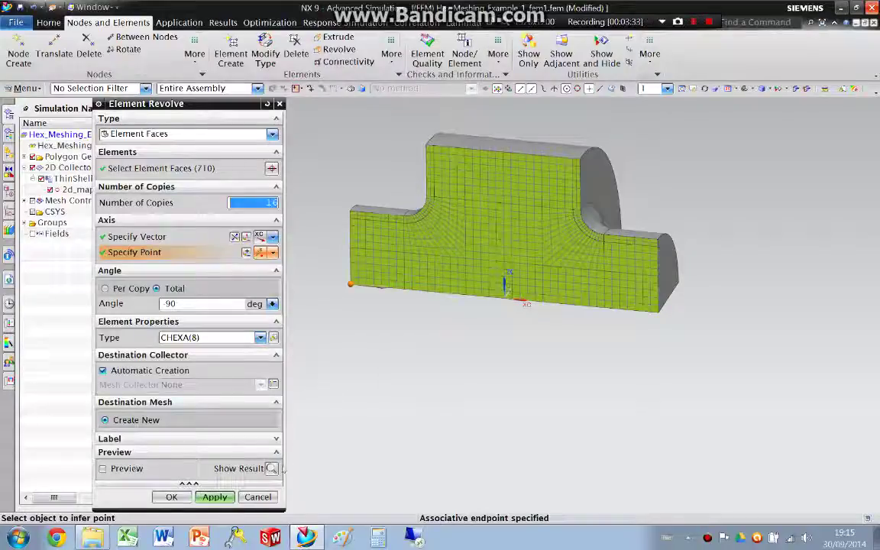
pyautogui.click(271, 469)
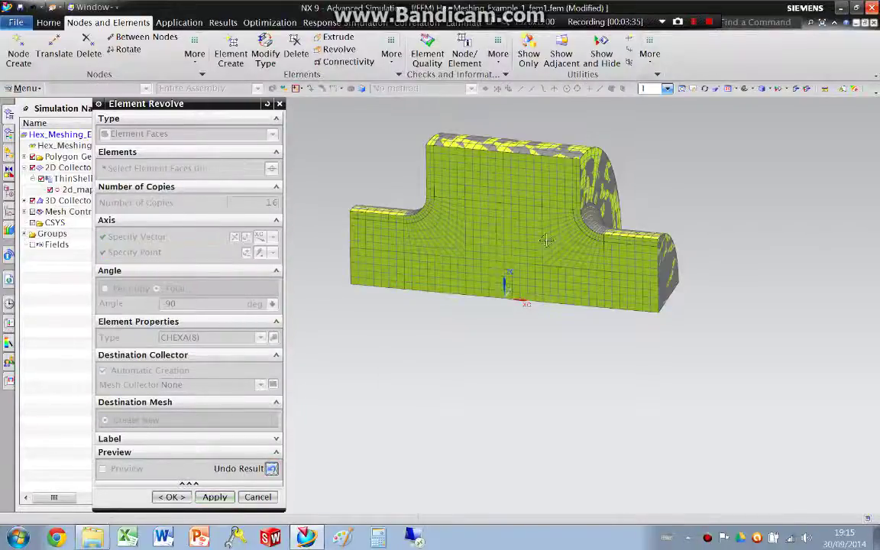
pyautogui.moveTo(543, 238); pyautogui.dragTo(430, 401, button='middle')
pyautogui.click(214, 496)
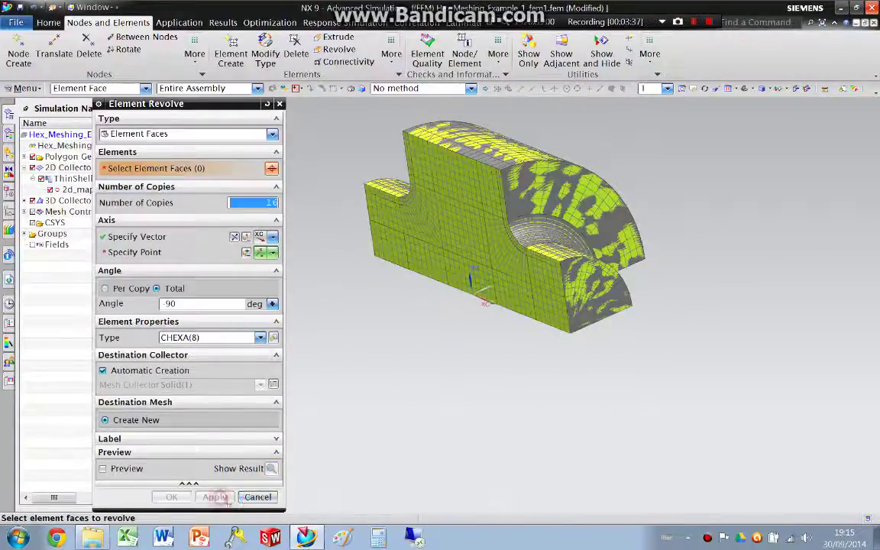
pyautogui.click(257, 496)
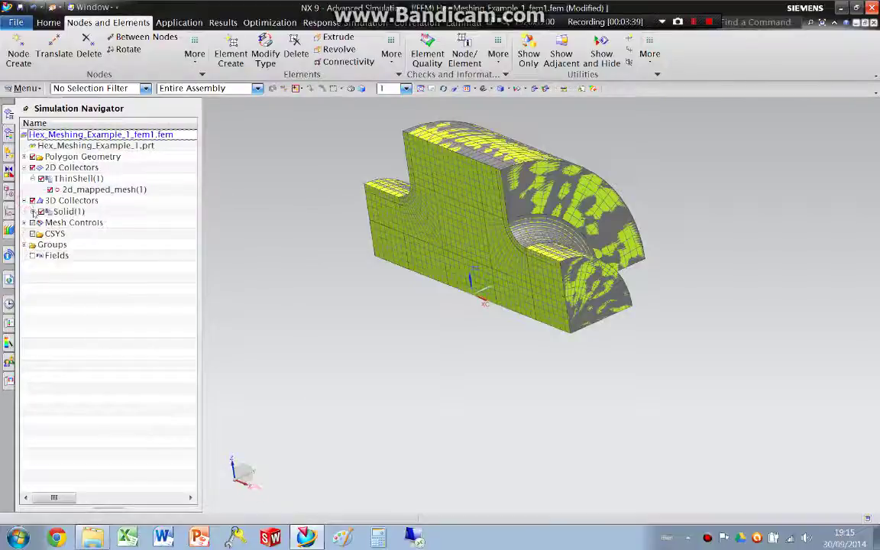
# Hide the 2D mapped mesh and switch the solid mesh collector off and on to compare it with the geometry.
pyautogui.click(33, 211)
pyautogui.click(70, 223)
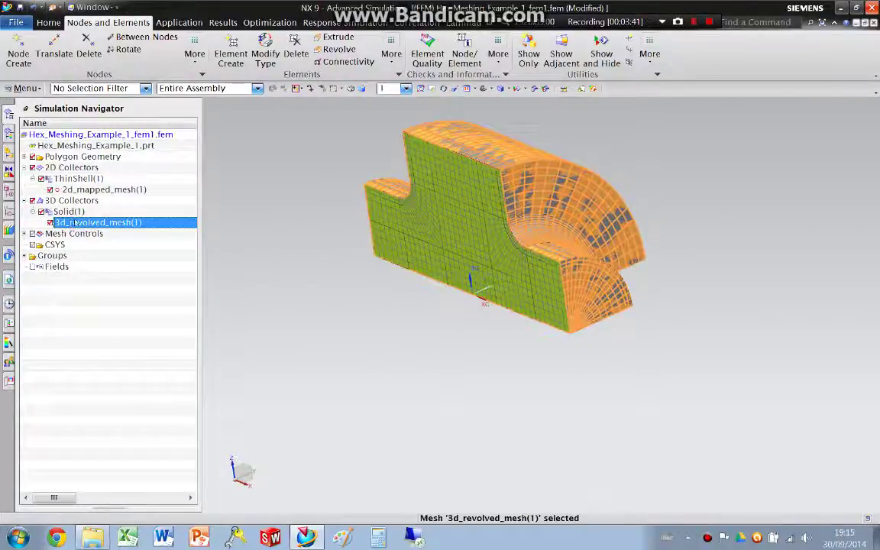
pyautogui.click(50, 190)
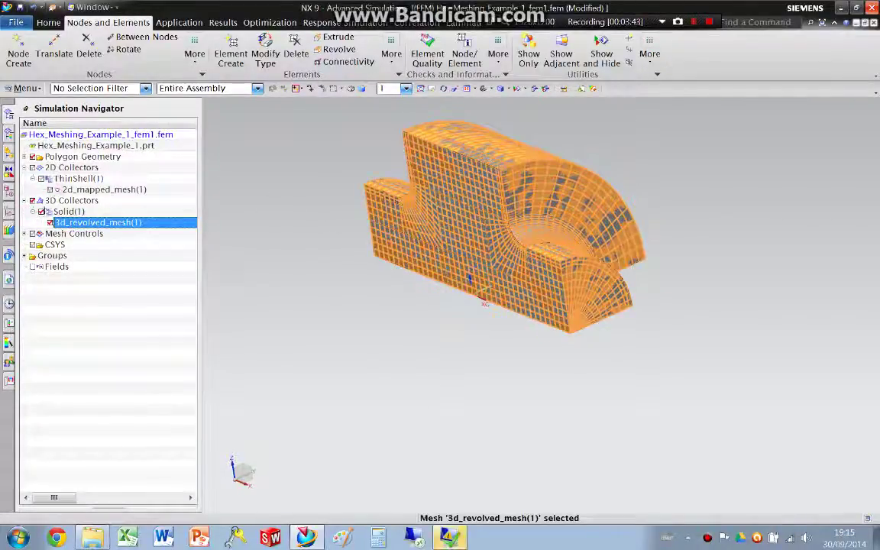
pyautogui.click(41, 212)
pyautogui.moveTo(459, 201); pyautogui.dragTo(520, 195, button='middle')
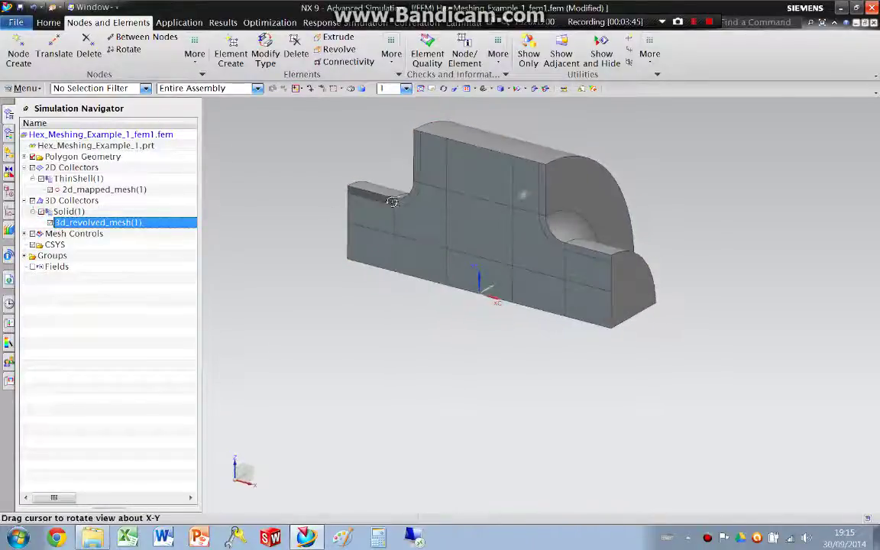
pyautogui.click(41, 211)
pyautogui.press('Escape')
# Hide the polygon geometry so only the revolved hex mesh is displayed, and save the FEM file.
pyautogui.moveTo(368, 163)
pyautogui.mouseDown(button='middle')
pyautogui.moveTo(350, 152)
pyautogui.moveTo(367, 165)
pyautogui.mouseUp(button='middle')
pyautogui.scroll(3, 389, 161)
pyautogui.moveTo(469, 190); pyautogui.dragTo(487, 196, button='middle')
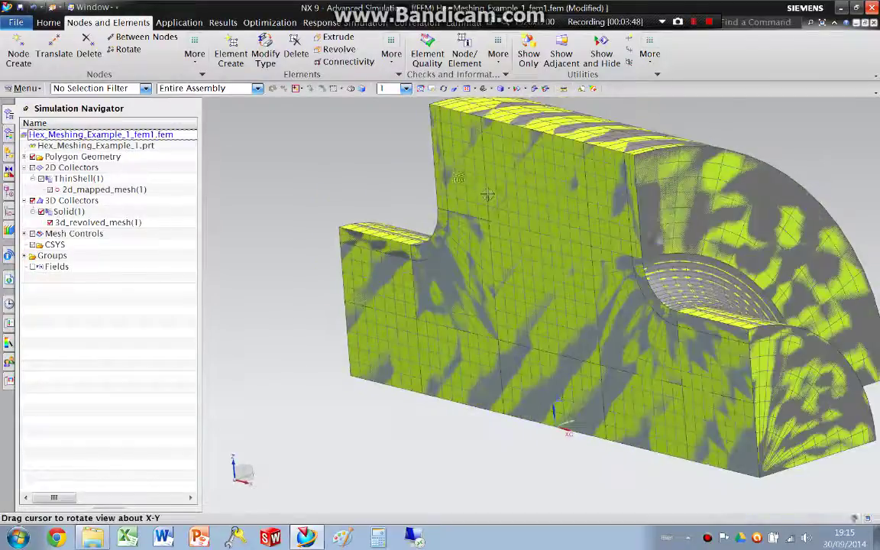
pyautogui.scroll(-4, 512, 208)
pyautogui.moveTo(594, 234); pyautogui.dragTo(638, 238, button='middle')
pyautogui.scroll(2, 638, 239)
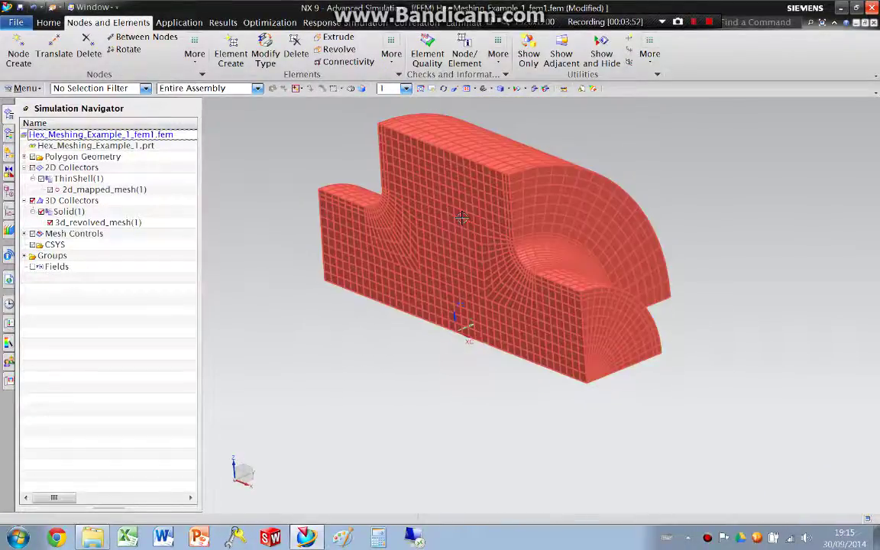
pyautogui.hotkey('ctrl', 's')
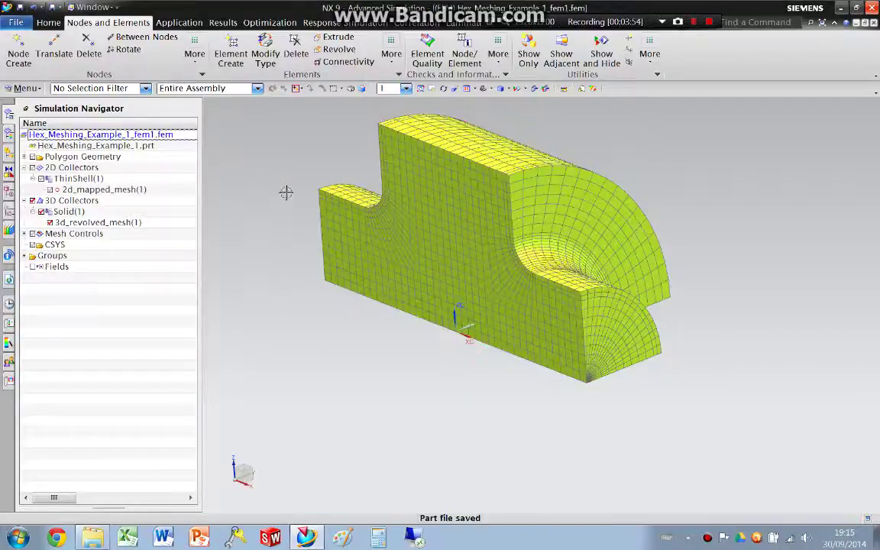
# Copy and reflect all revolved solid elements across the XC-YC plane as CHEXA(8) elements at zero offset.
pyautogui.moveTo(276, 177); pyautogui.dragTo(334, 165, button='middle')
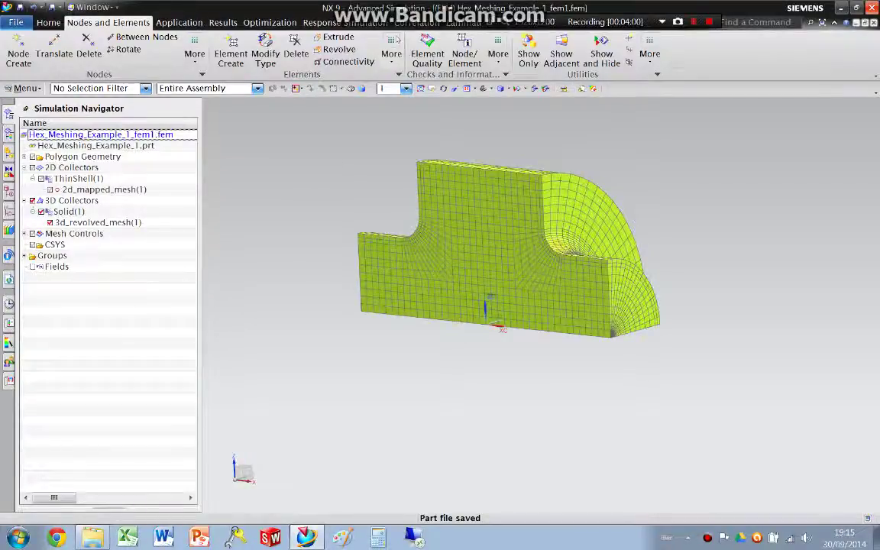
pyautogui.click(391, 55)
pyautogui.click(404, 136)
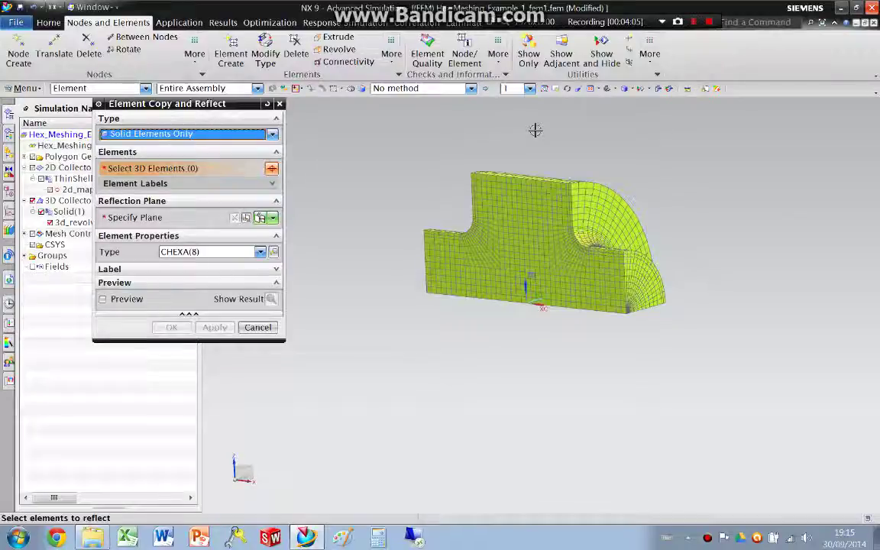
pyautogui.moveTo(364, 140); pyautogui.dragTo(691, 335)
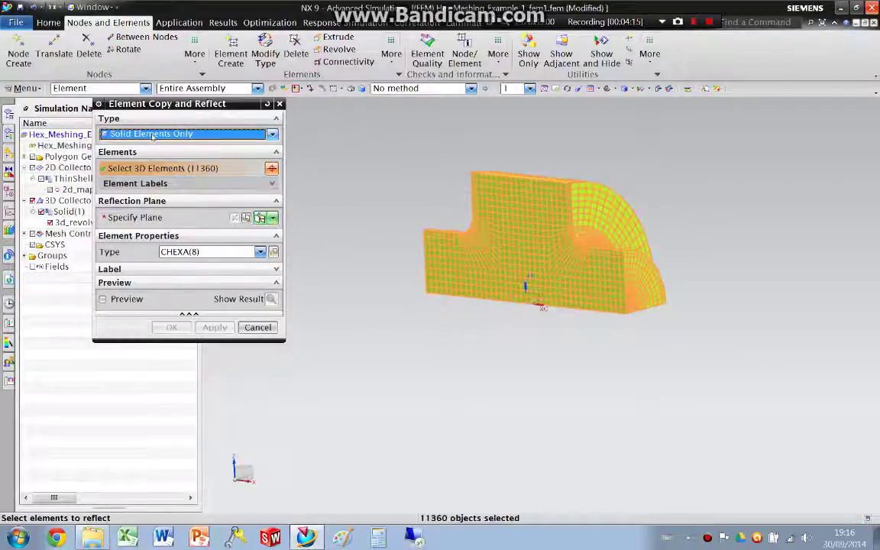
pyautogui.click(272, 218)
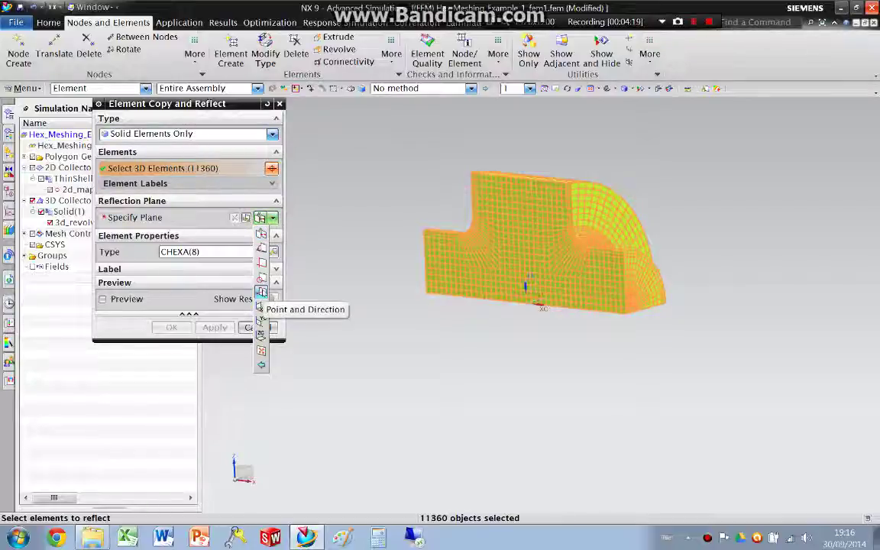
pyautogui.click(262, 336)
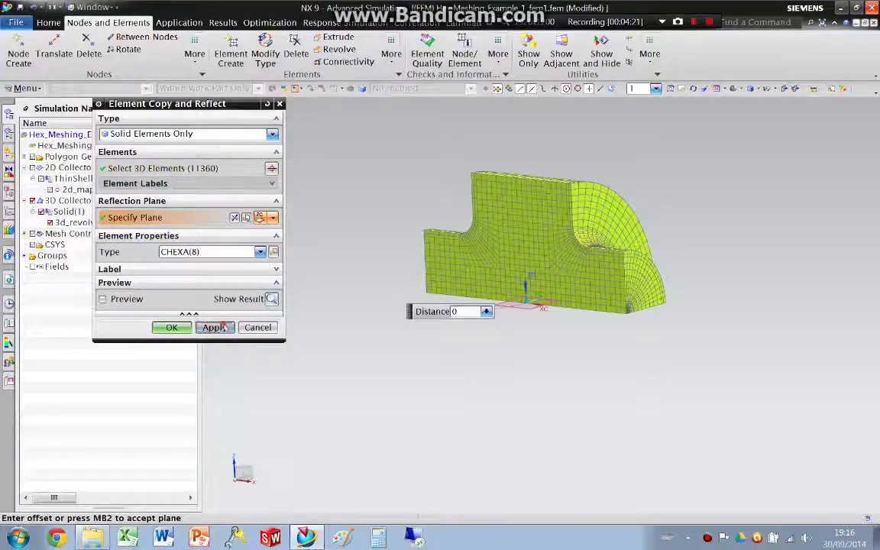
pyautogui.click(215, 327)
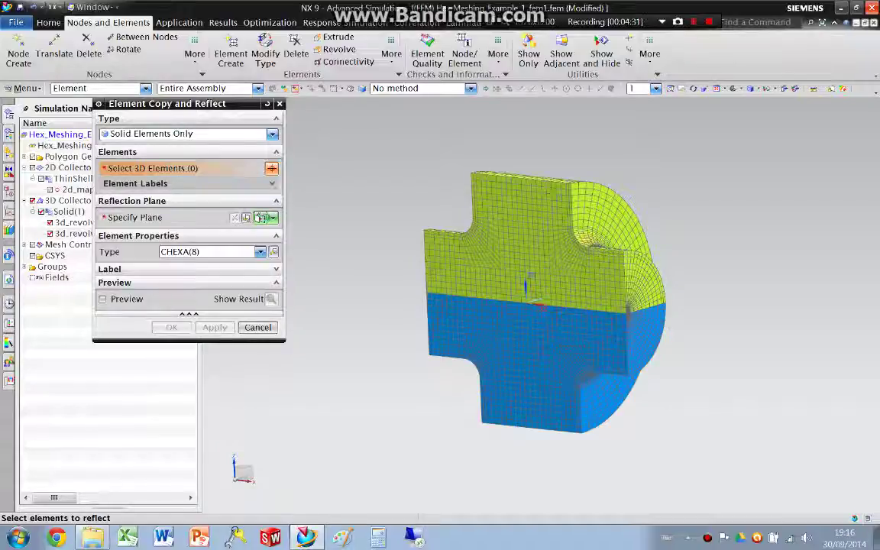
# Copy and reflect all solid elements of the half model across the XC-ZC plane to complete the full shaft.
pyautogui.hotkey('ctrl', 'a')
pyautogui.click(272, 218)
pyautogui.click(262, 318)
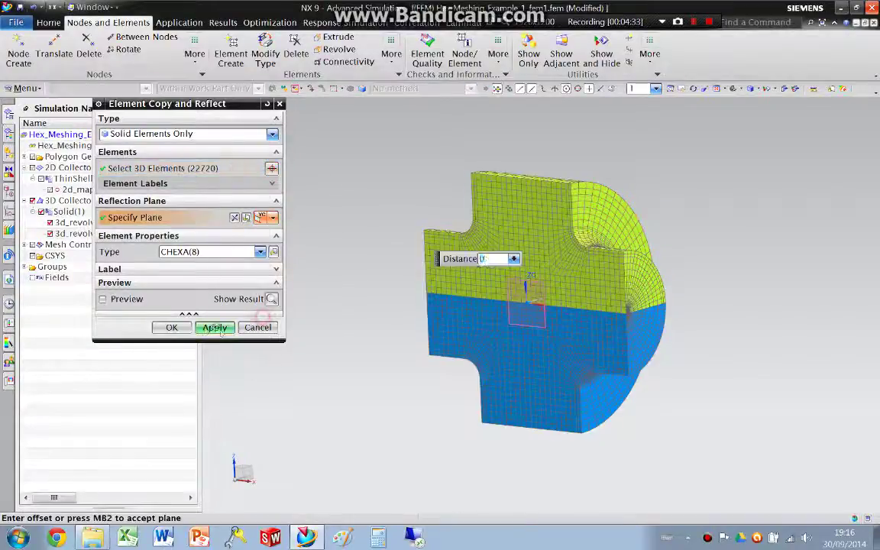
pyautogui.click(216, 328)
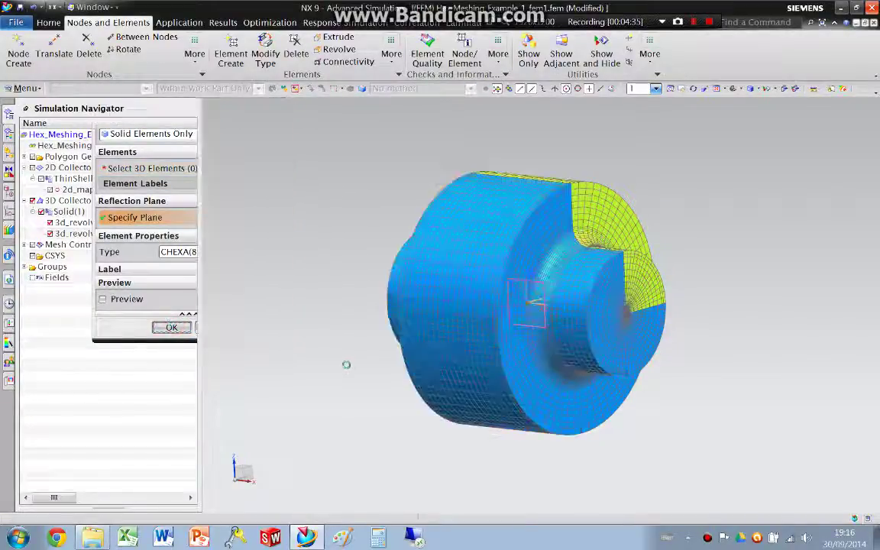
# Merge the original revolved mesh and its three reflected meshes into a single 3D mesh.
pyautogui.moveTo(417, 308); pyautogui.dragTo(391, 320, button='middle')
pyautogui.click(68, 222)
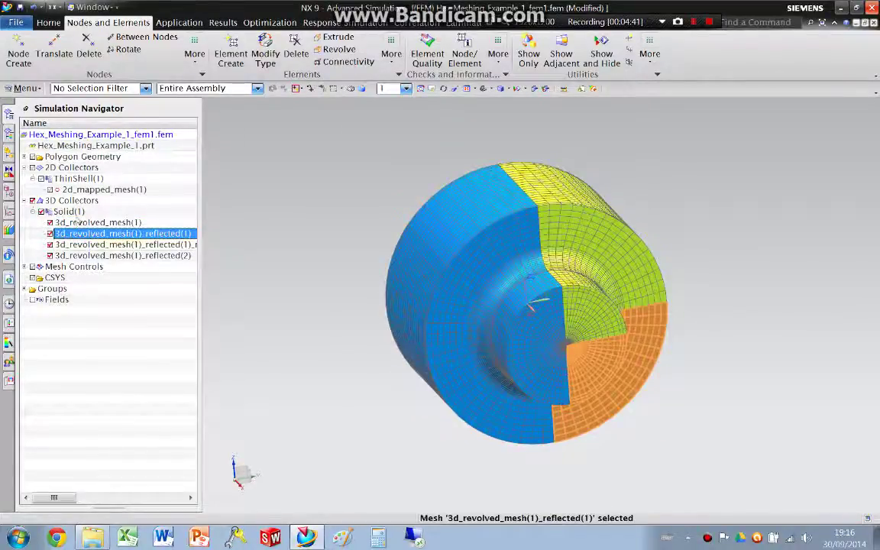
pyautogui.keyDown('shift'); pyautogui.click(102, 256); pyautogui.keyUp('shift')
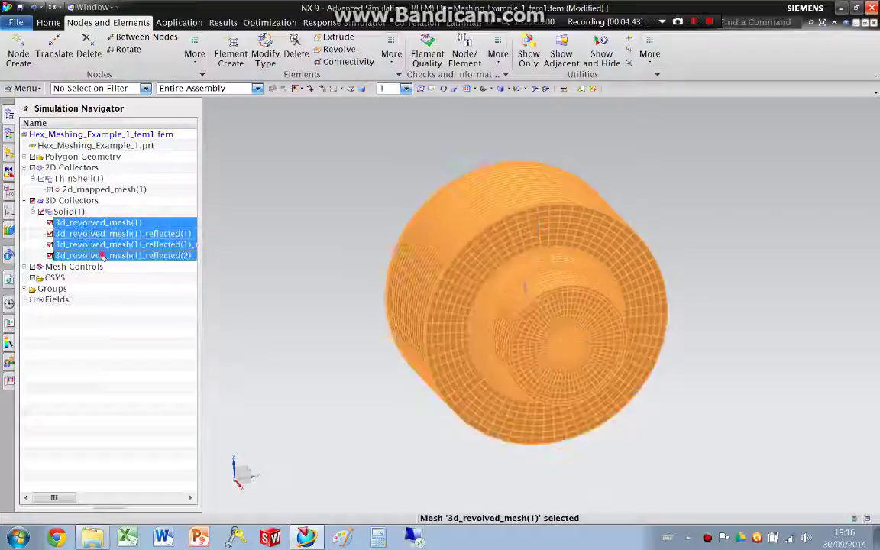
pyautogui.rightClick(104, 258)
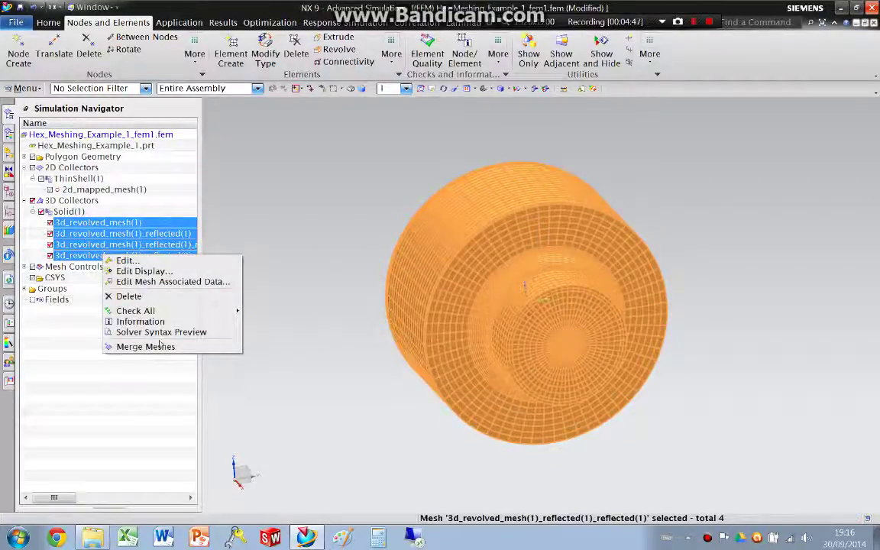
pyautogui.click(145, 346)
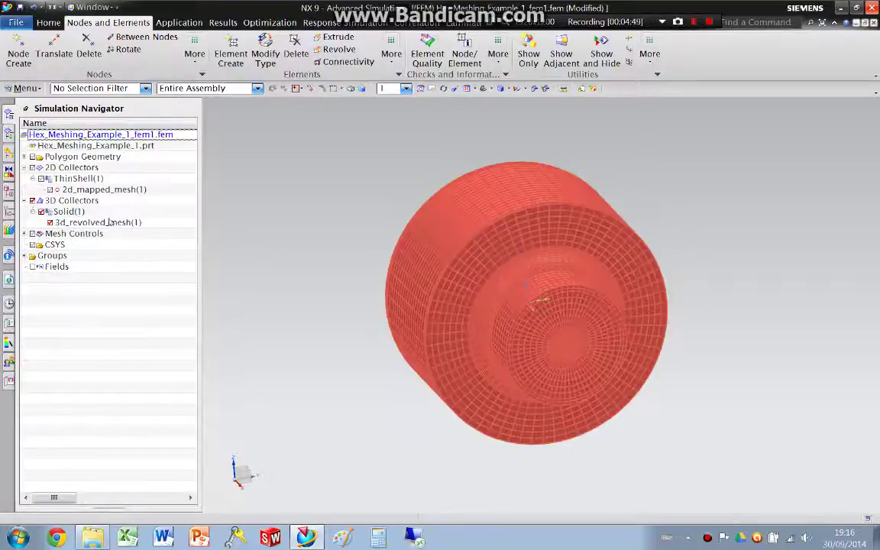
# Check the merged 3D mesh for duplicate nodes and merge them with a 0.001 mm tolerance.
pyautogui.rightClick(109, 222)
pyautogui.moveTo(229, 272)
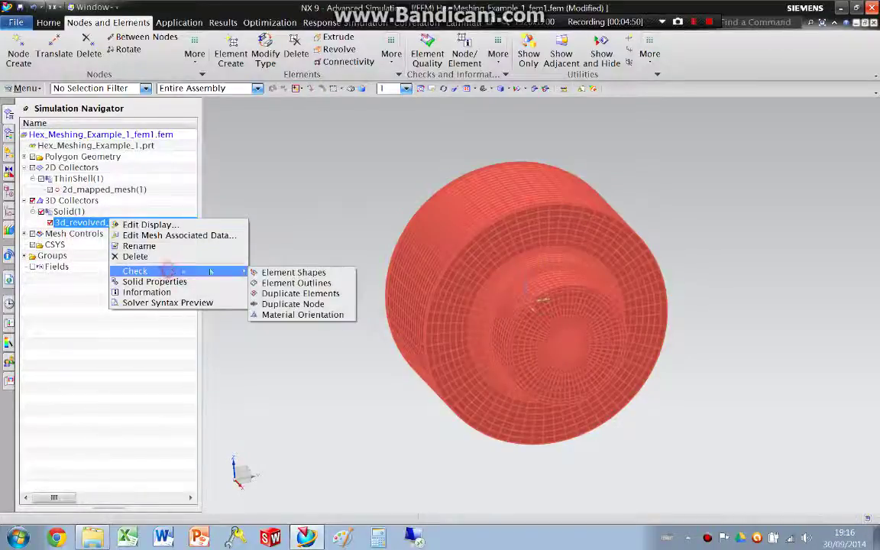
pyautogui.click(304, 303)
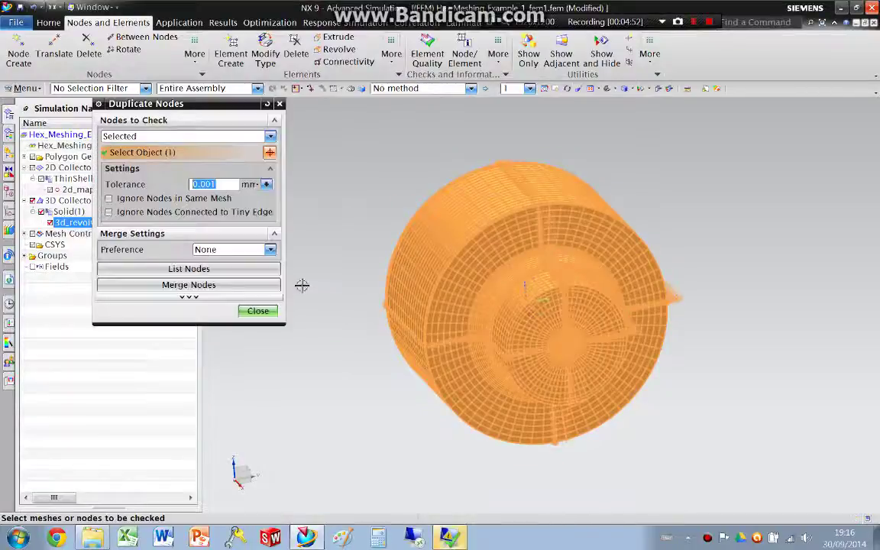
pyautogui.scroll(2, 491, 214)
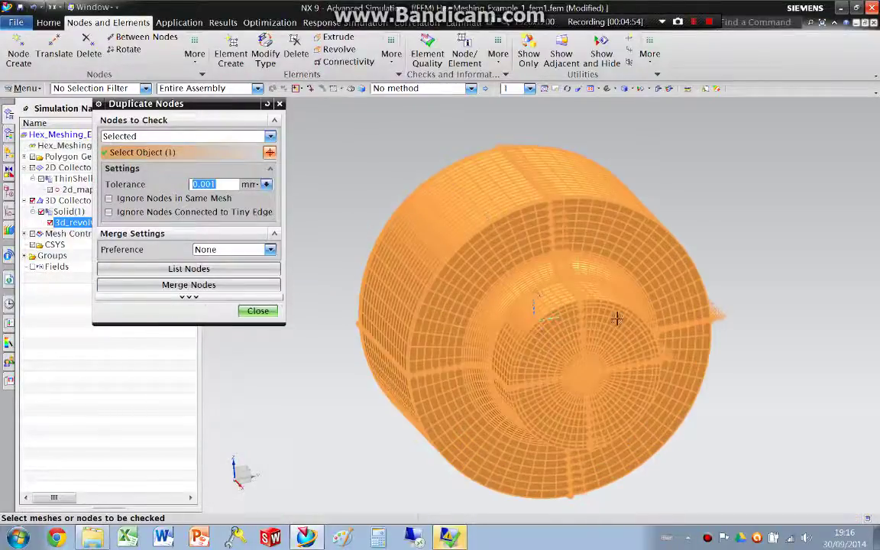
pyautogui.click(216, 284)
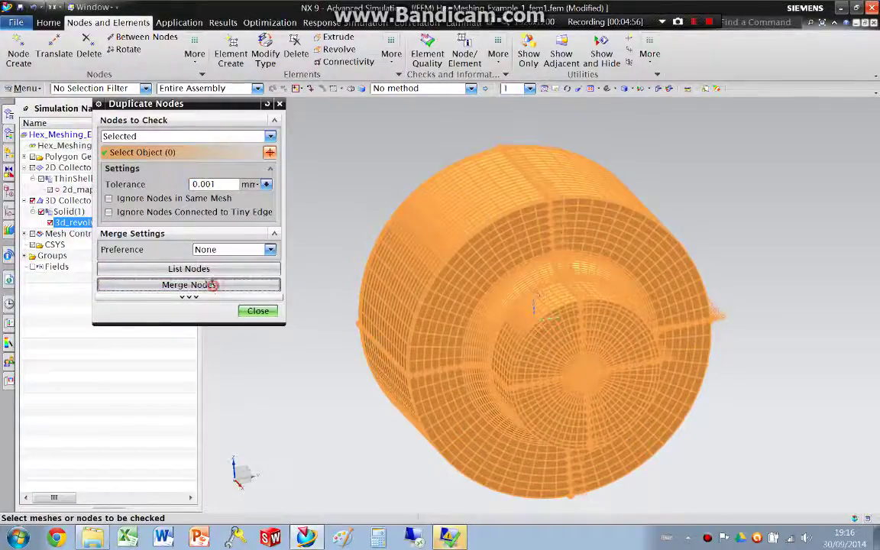
pyautogui.click(257, 310)
pyautogui.moveTo(305, 300); pyautogui.dragTo(372, 213, button='middle')
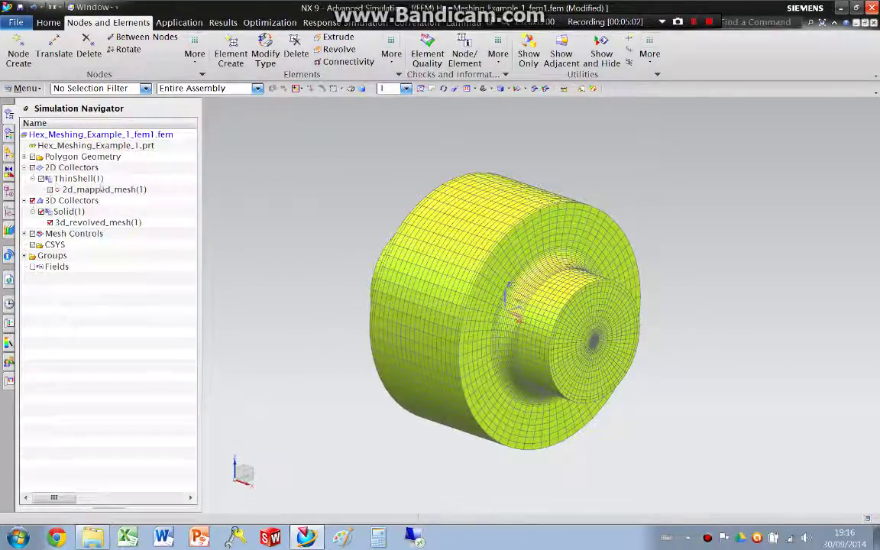
# Delete the 2D mapped mesh and its ThinShell collector.
pyautogui.rightClick(105, 192)
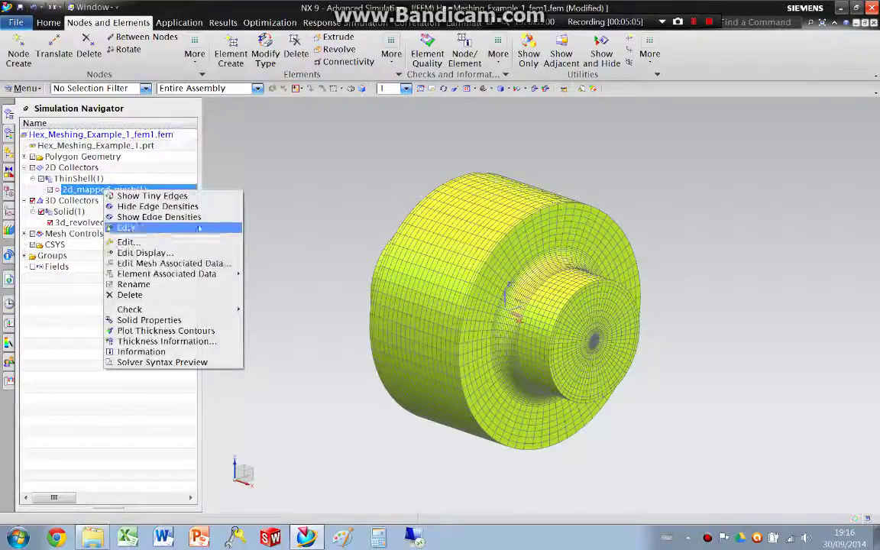
pyautogui.click(153, 295)
pyautogui.moveTo(294, 259); pyautogui.dragTo(263, 231, button='middle')
pyautogui.rightClick(66, 181)
pyautogui.click(99, 234)
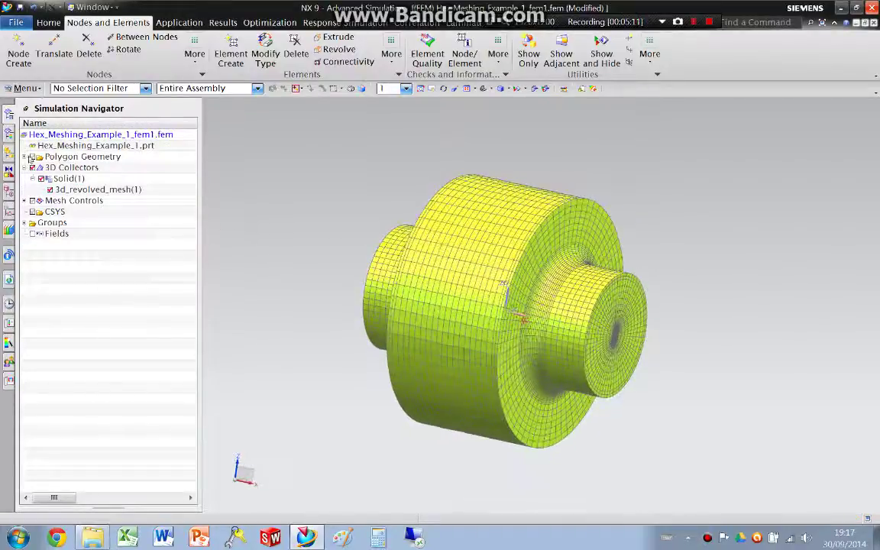
# Switch the polygon geometry on and off to compare it with the full mesh, and examine the mesh from several angles.
pyautogui.click(31, 157)
pyautogui.click(31, 156)
pyautogui.moveTo(359, 152); pyautogui.dragTo(385, 176, button='middle')
pyautogui.scroll(2, 585, 241)
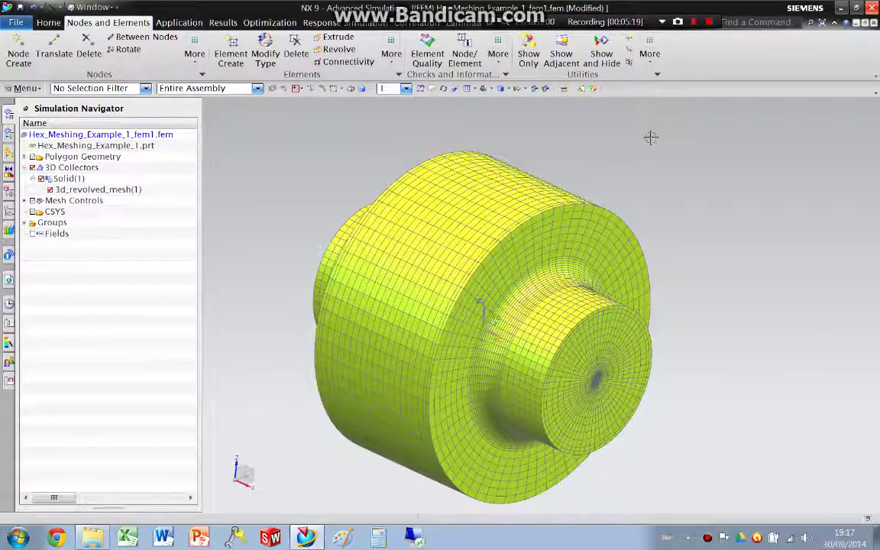
pyautogui.scroll(-1, 651, 138)
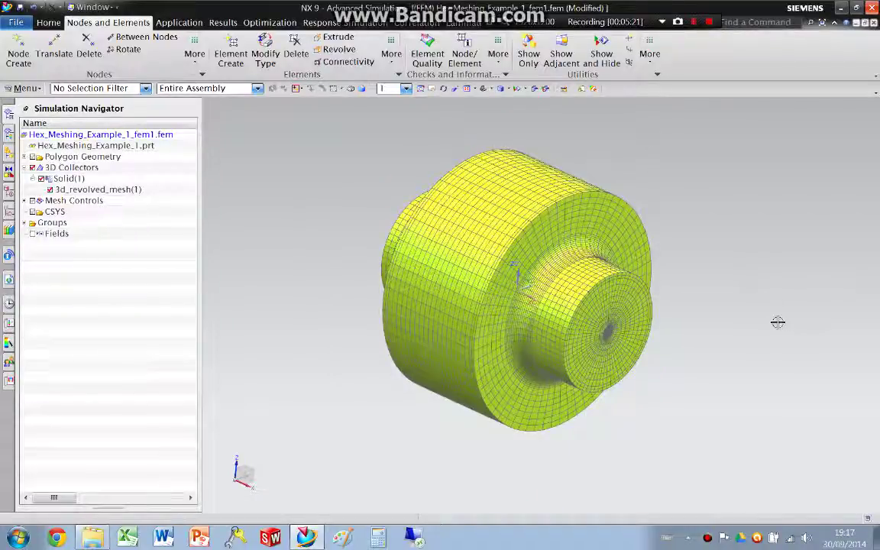
# Open the source part Hex_Meshing_Example_1.prt in Modeling and suppress its Divide Face feature.
pyautogui.doubleClick(68, 145)
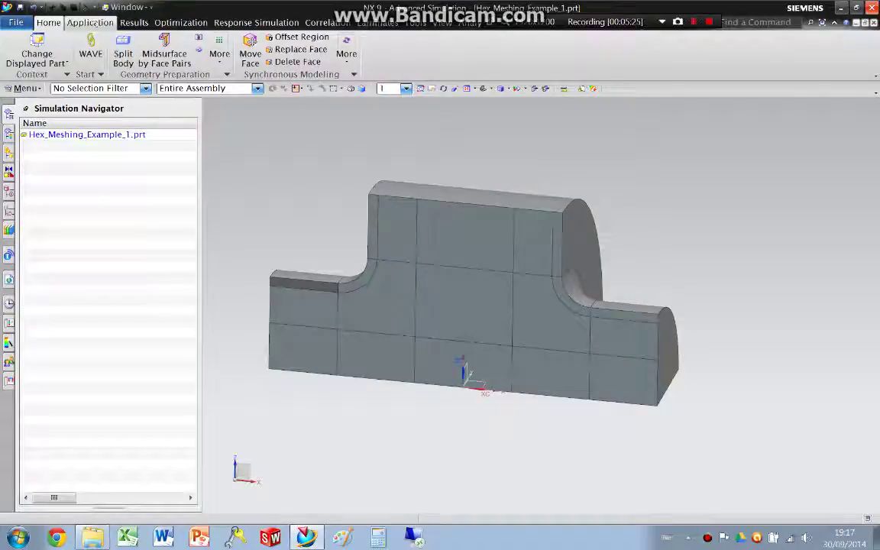
pyautogui.click(71, 22)
pyautogui.click(24, 47)
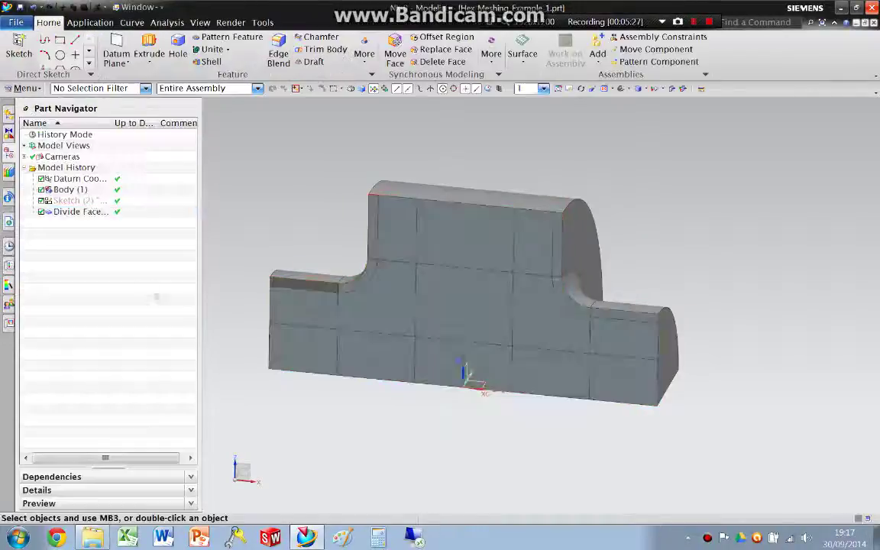
pyautogui.click(41, 212)
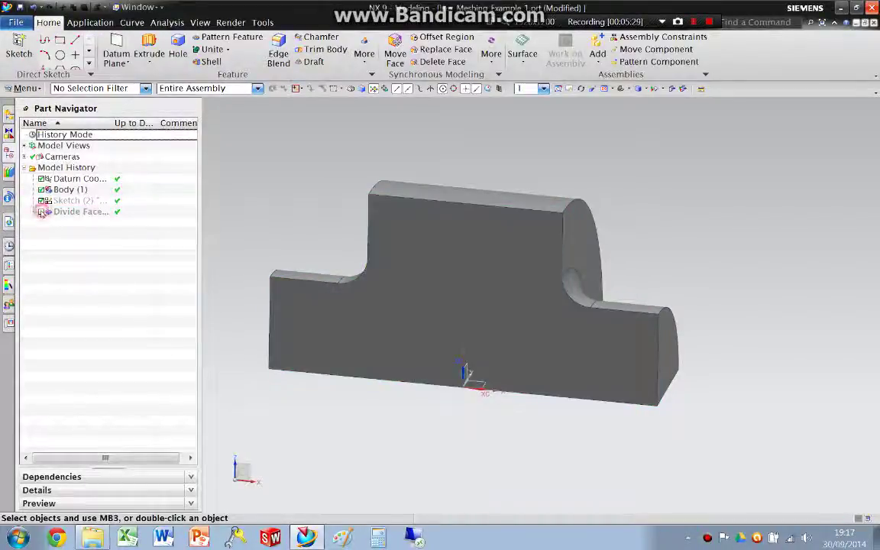
# Mirror the quarter shaft body across the XC-ZC plane with Mirror Geometry.
pyautogui.moveTo(580, 229); pyautogui.dragTo(571, 191, button='middle')
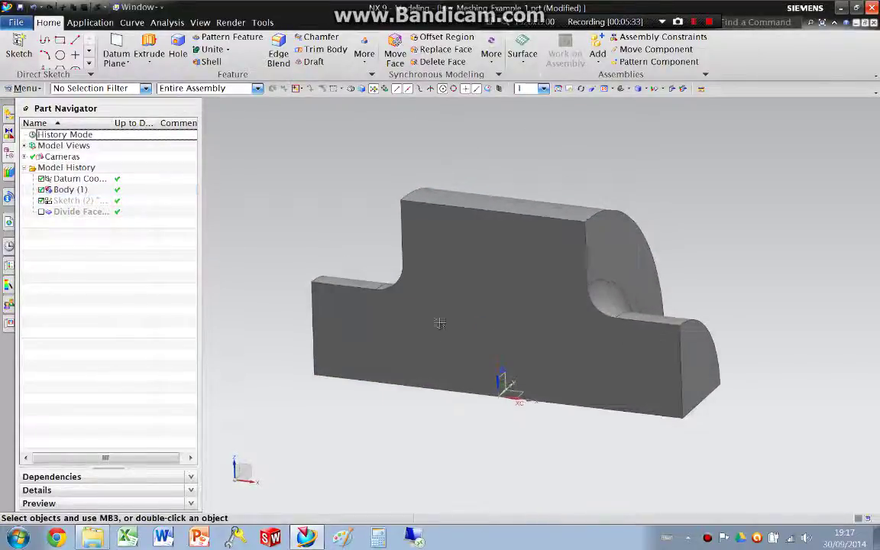
pyautogui.click(23, 88)
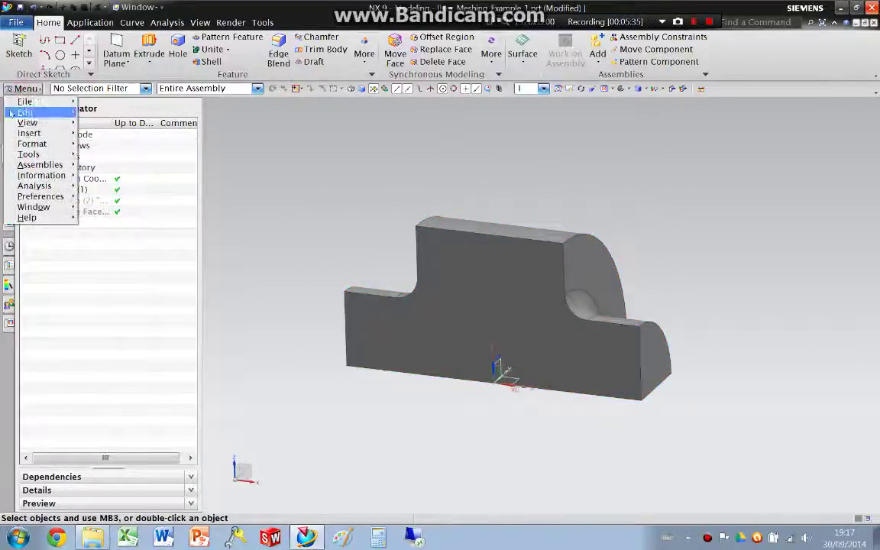
pyautogui.moveTo(29, 132)
pyautogui.moveTo(157, 226)
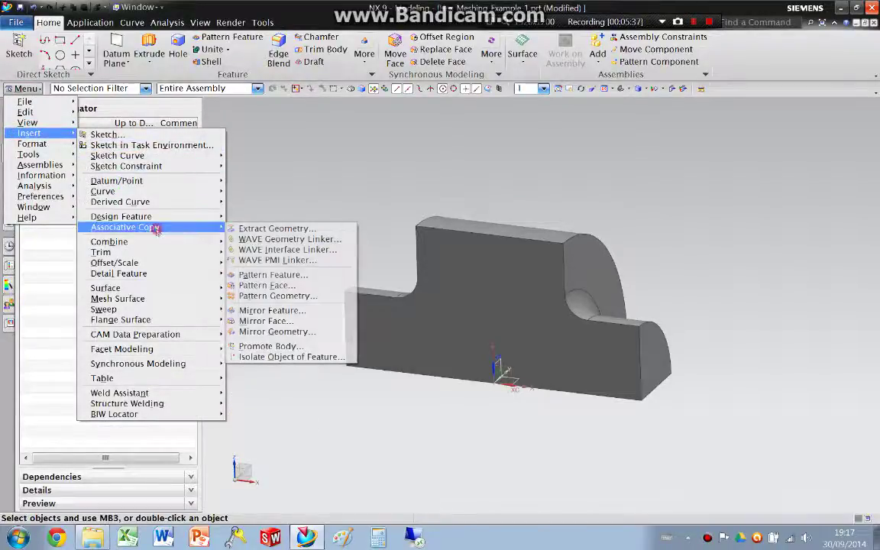
pyautogui.click(295, 333)
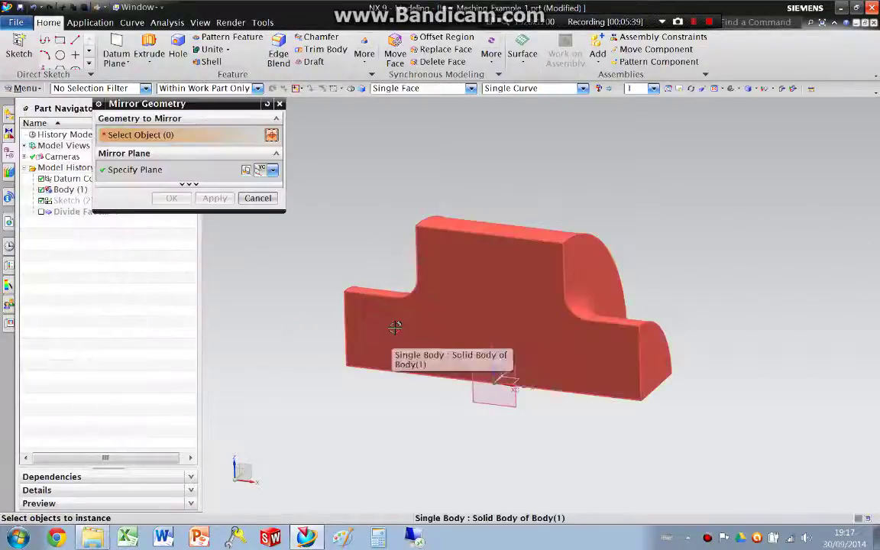
pyautogui.click(393, 324)
pyautogui.click(215, 198)
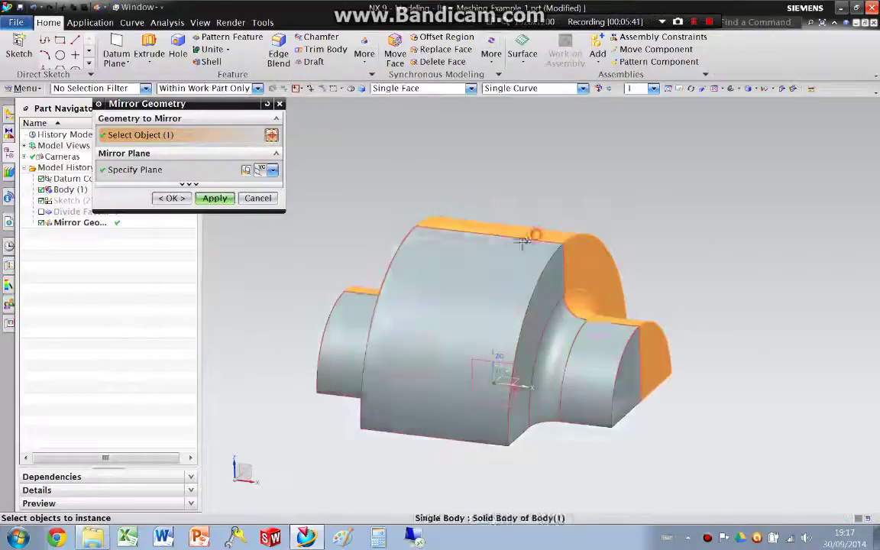
# Mirror both upper shaft bodies across the XC-YC plane to form the full shaft.
pyautogui.click(535, 237)
pyautogui.click(272, 169)
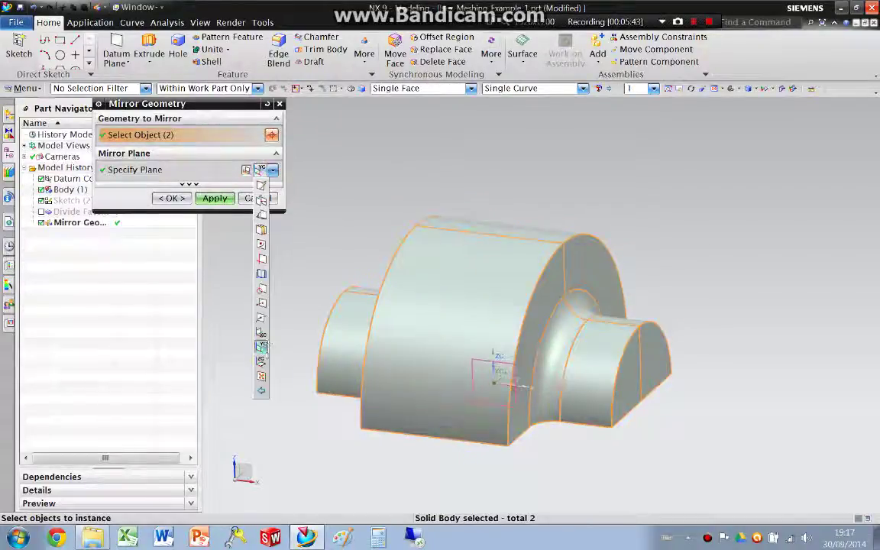
pyautogui.click(260, 360)
pyautogui.click(215, 204)
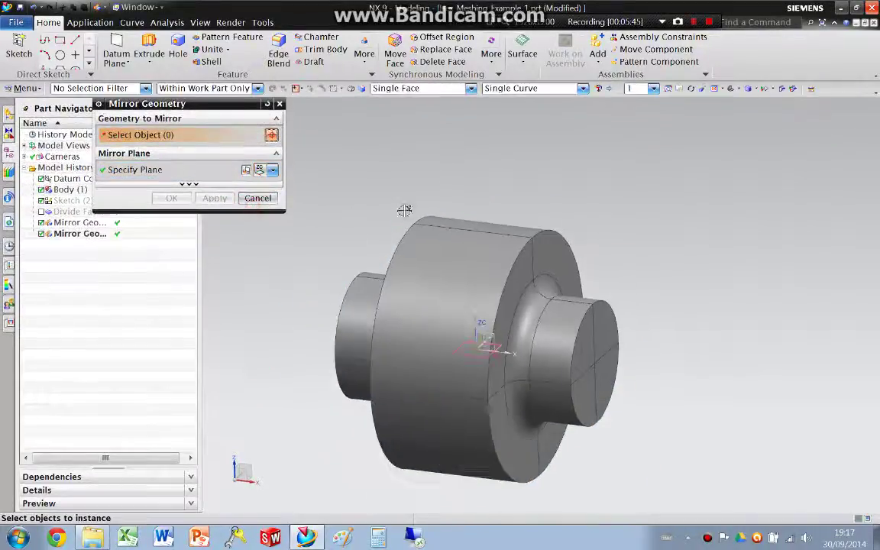
pyautogui.click(258, 204)
# Unite the four quarter shaft bodies into one solid, using the front upper quarter as the target and the other three as tools.
pyautogui.moveTo(366, 252)
pyautogui.mouseDown(button='middle')
pyautogui.moveTo(427, 254)
pyautogui.moveTo(378, 240)
pyautogui.mouseUp(button='middle')
pyautogui.click(30, 88)
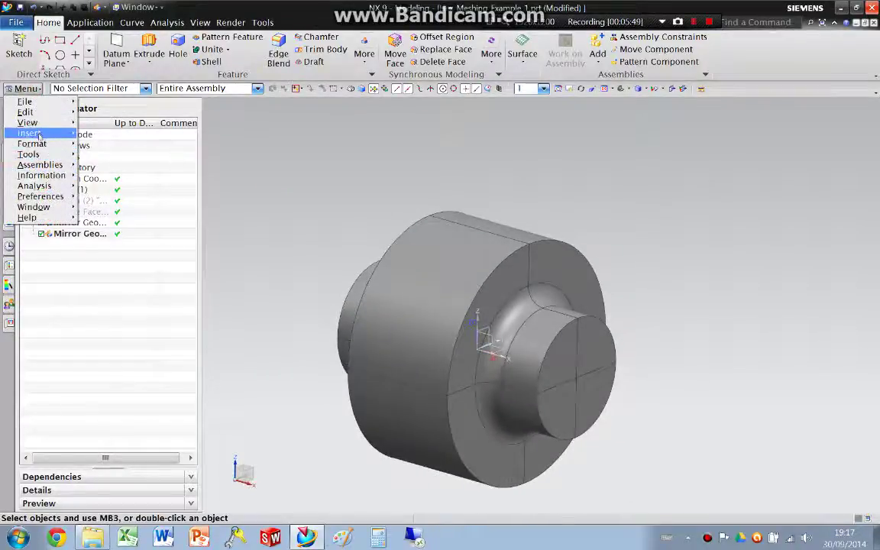
pyautogui.moveTo(31, 133)
pyautogui.moveTo(122, 241)
pyautogui.click(317, 244)
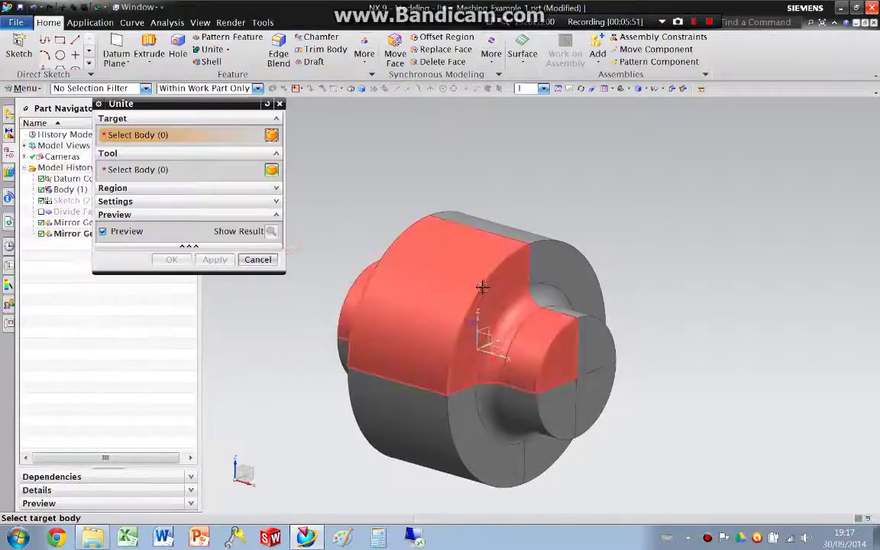
pyautogui.click(481, 289)
pyautogui.click(564, 267)
pyautogui.click(563, 409)
pyautogui.click(589, 430)
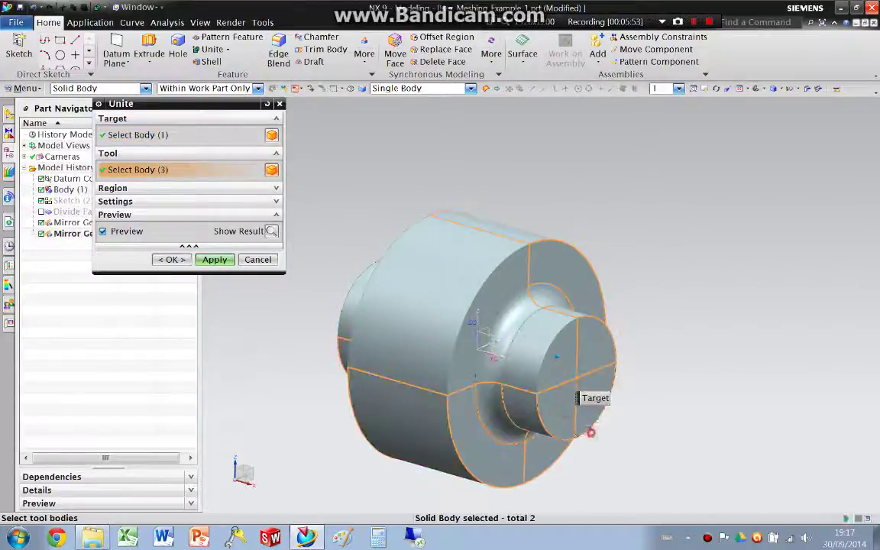
pyautogui.click(215, 260)
pyautogui.click(256, 259)
pyautogui.moveTo(383, 304)
pyautogui.mouseDown(button='middle')
pyautogui.moveTo(383, 367)
pyautogui.moveTo(390, 307)
pyautogui.mouseUp(button='middle')
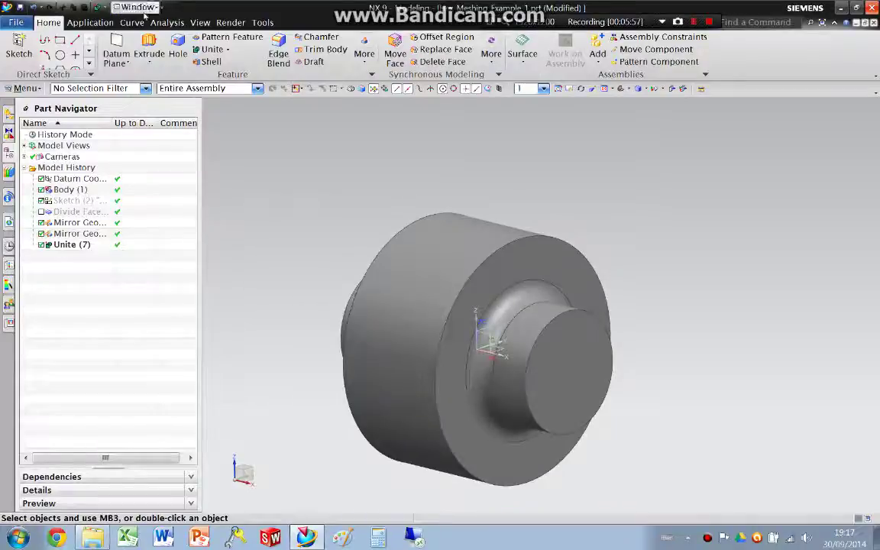
# Switch to Advanced Simulation, display the FEM Hex_Meshing_Example_1_fem1 belonging to the source part, and dismiss the polygon body update log.
pyautogui.click(105, 23)
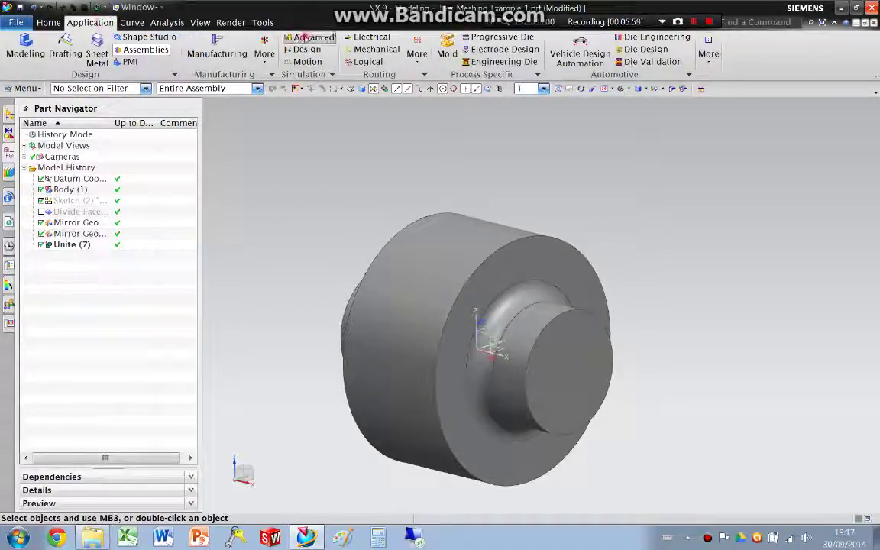
pyautogui.click(305, 39)
pyautogui.rightClick(86, 135)
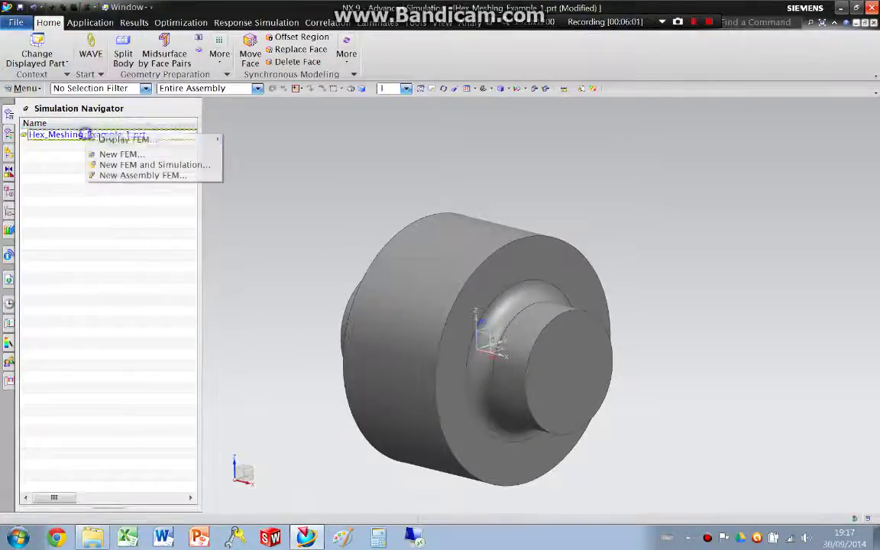
pyautogui.moveTo(126, 140)
pyautogui.click(260, 140)
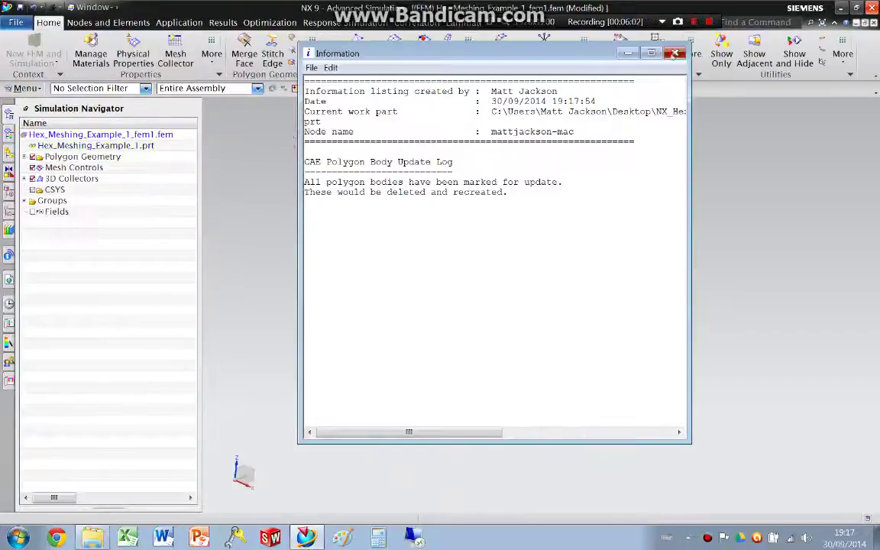
pyautogui.click(675, 53)
# Associate the nodes of 3d_revolved_mesh(1) with the full-shaft polygon body using automatic Node Association.
pyautogui.moveTo(464, 212); pyautogui.dragTo(390, 244, button='middle')
pyautogui.moveTo(599, 316); pyautogui.dragTo(551, 315, button='middle')
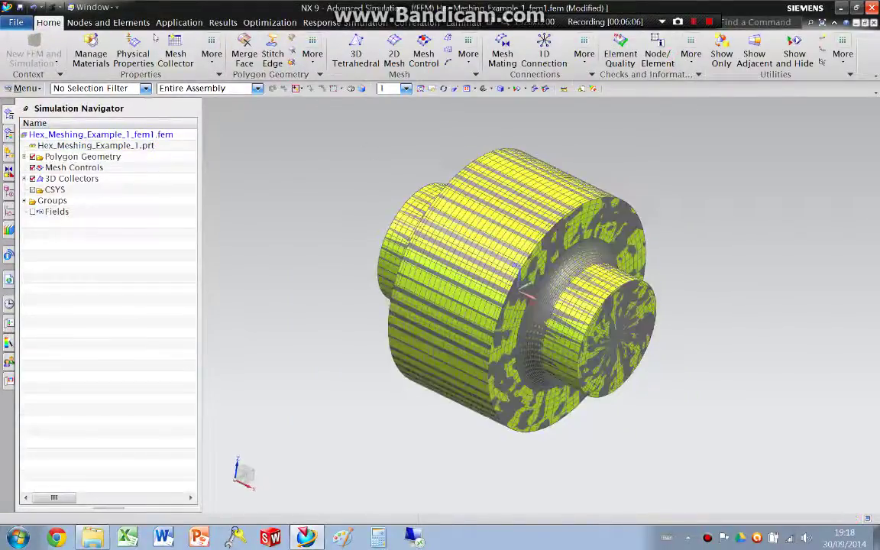
pyautogui.click(114, 22)
pyautogui.click(391, 53)
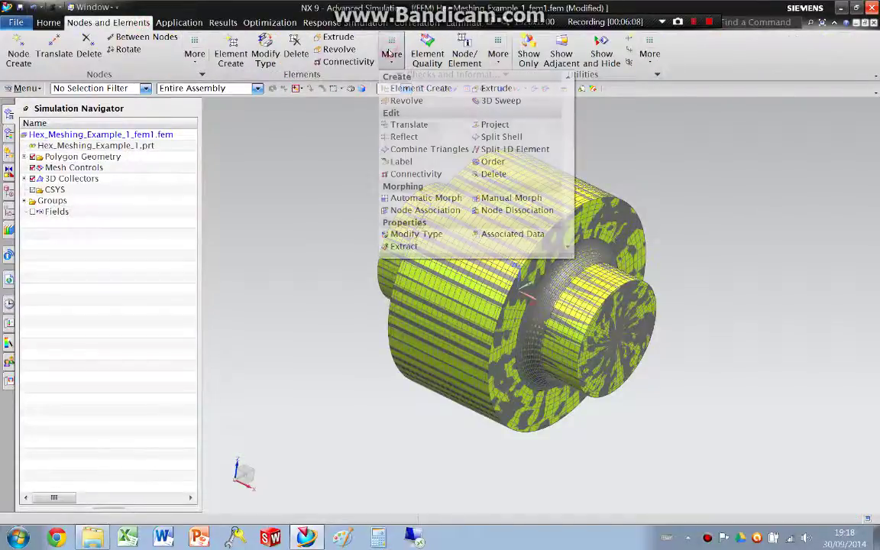
pyautogui.click(426, 210)
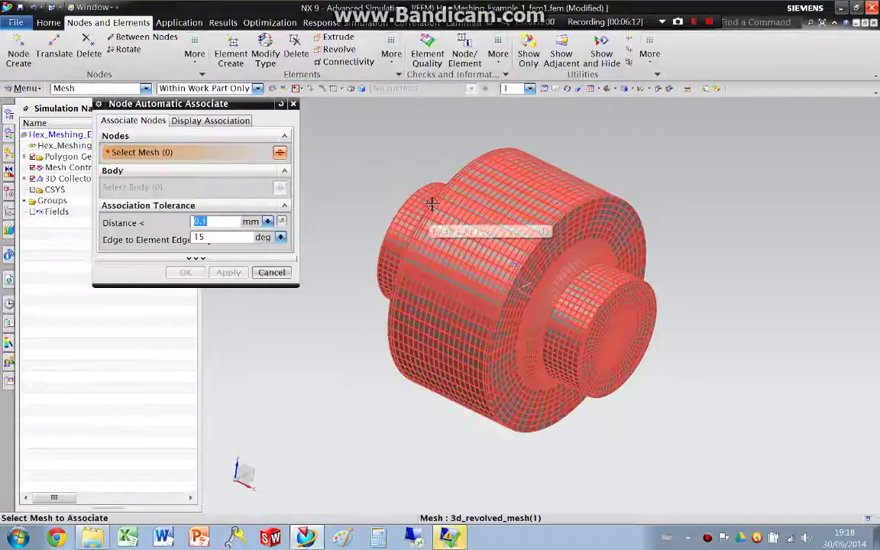
pyautogui.click(24, 178)
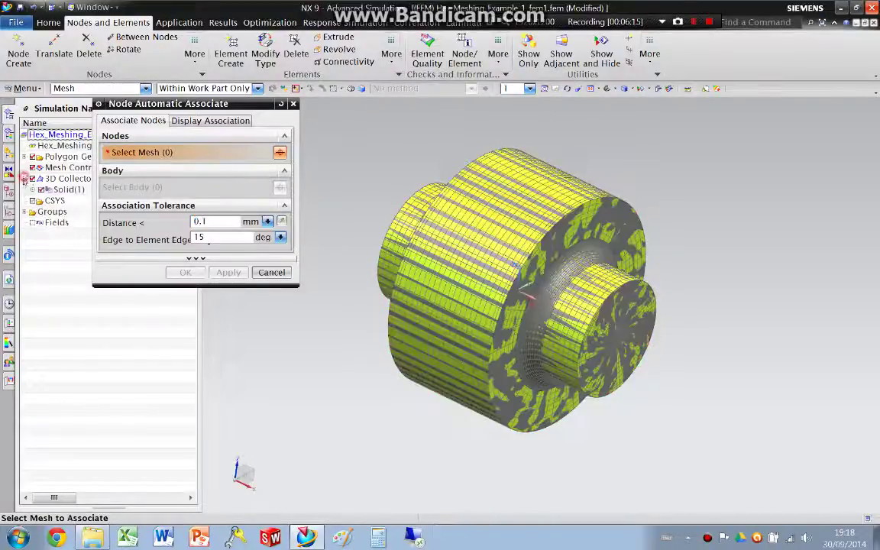
pyautogui.click(33, 190)
pyautogui.click(68, 201)
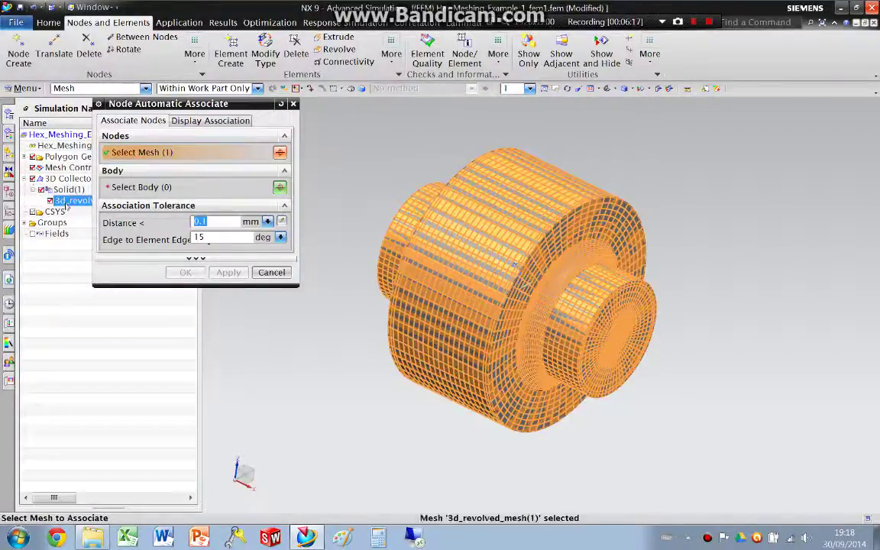
pyautogui.click(142, 188)
pyautogui.click(466, 222)
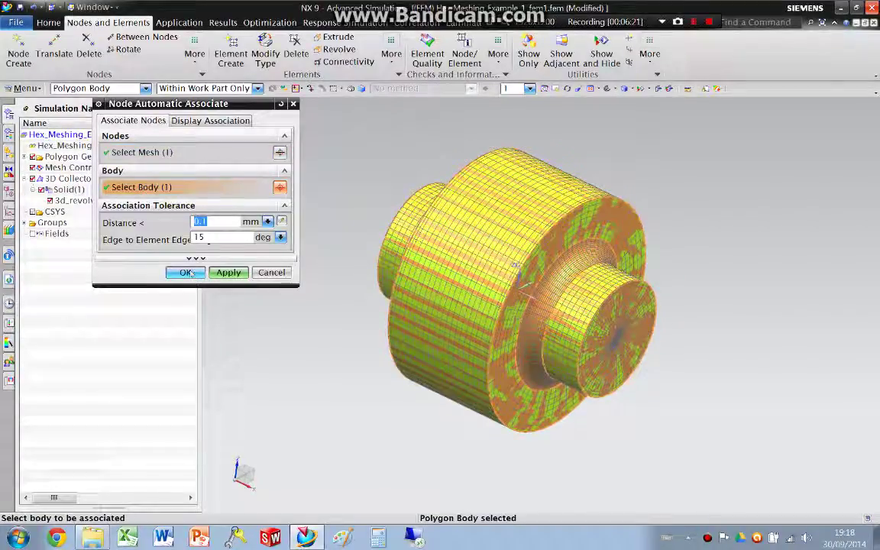
pyautogui.click(219, 273)
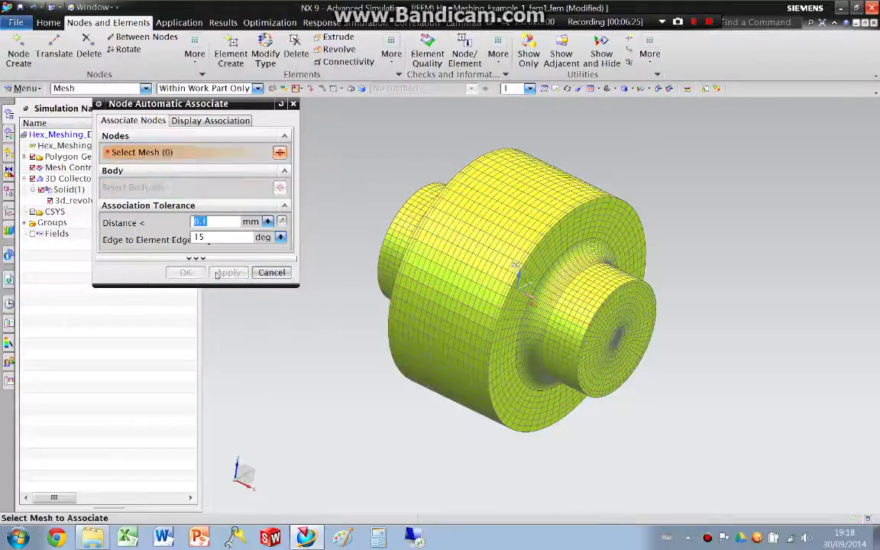
pyautogui.click(271, 272)
# List the polygon geometry and toggle the Solid(1) collector's visibility off and on to compare the shaft body with its mesh.
pyautogui.moveTo(354, 286); pyautogui.dragTo(237, 216, button='middle')
pyautogui.click(25, 157)
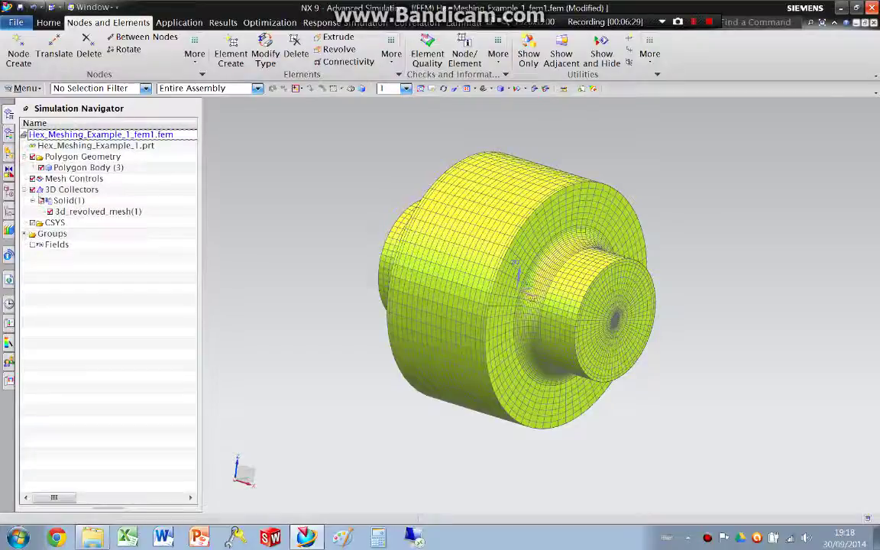
pyautogui.click(40, 200)
pyautogui.click(39, 200)
pyautogui.scroll(1, 714, 209)
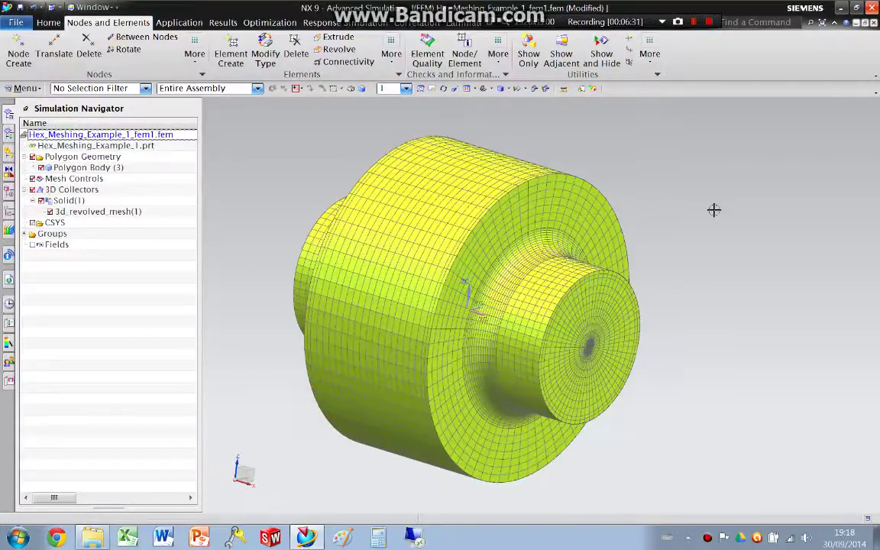